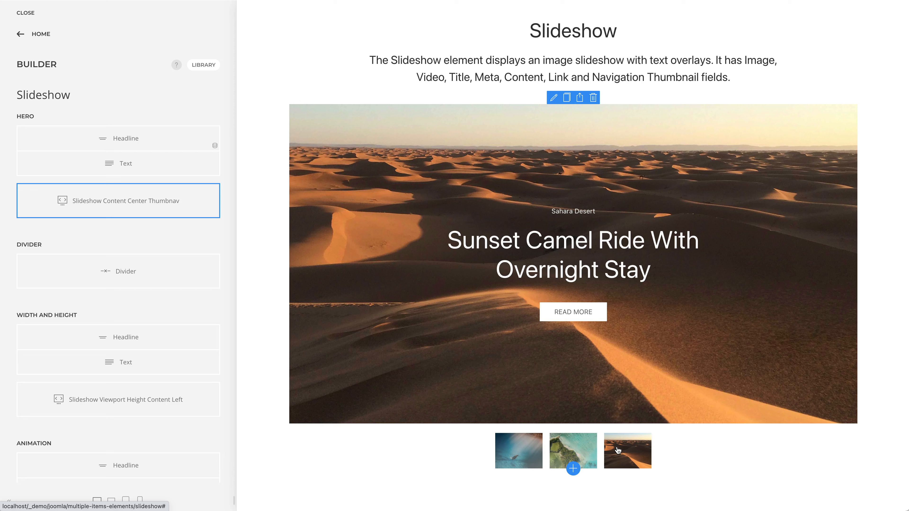
Step: Open the item "A Unique Underwater Experience" in the first slideshow and review its content fields
click(191, 203)
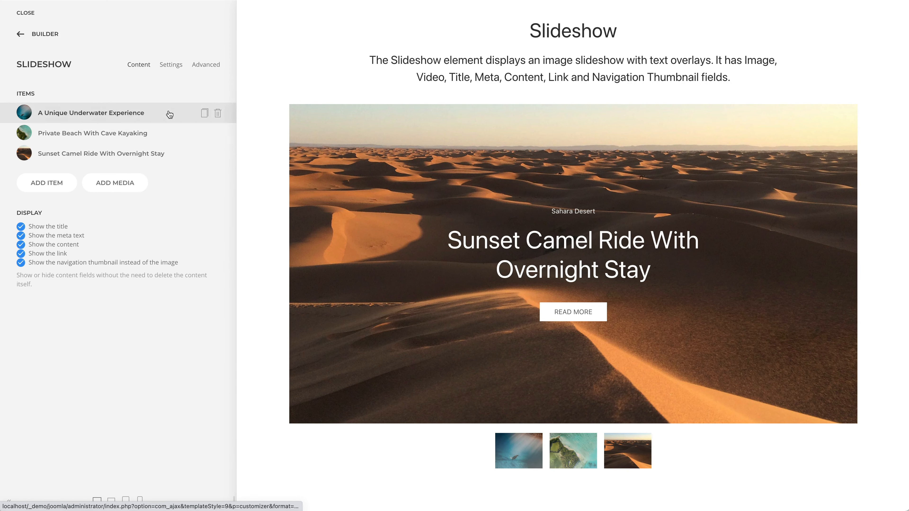
click(169, 114)
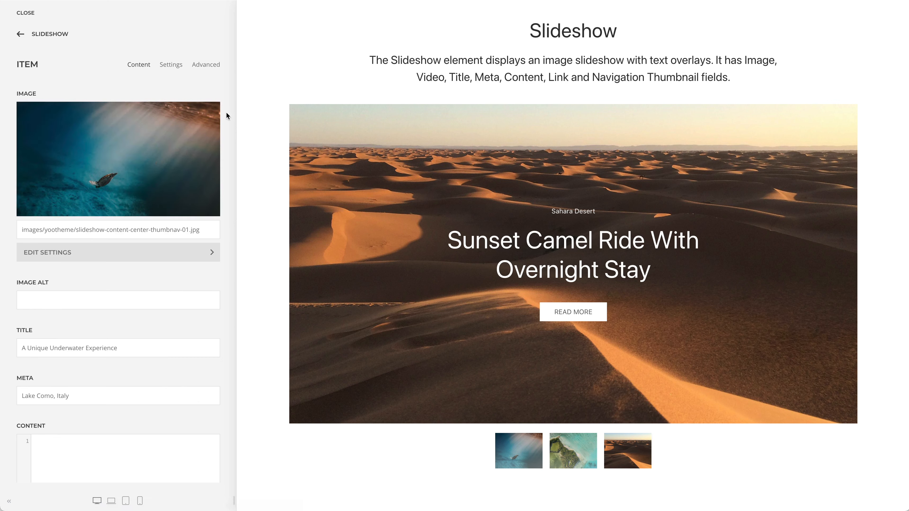
scroll(226, 115, down, 6)
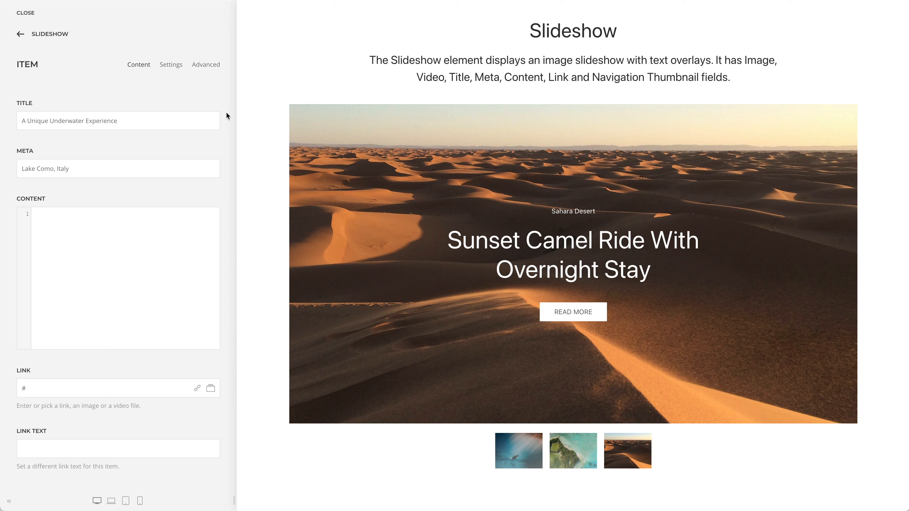
scroll(226, 115, down, 4)
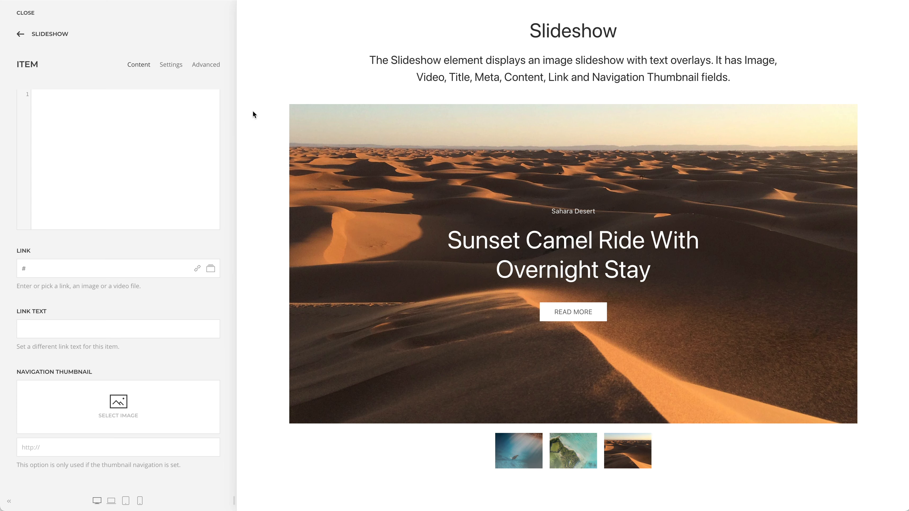
Step: Open the settings of the Width and Height section's slideshow and preview the page at laptop size, returning to desktop size
scroll(253, 111, down, 10)
scroll(253, 111, down, 5)
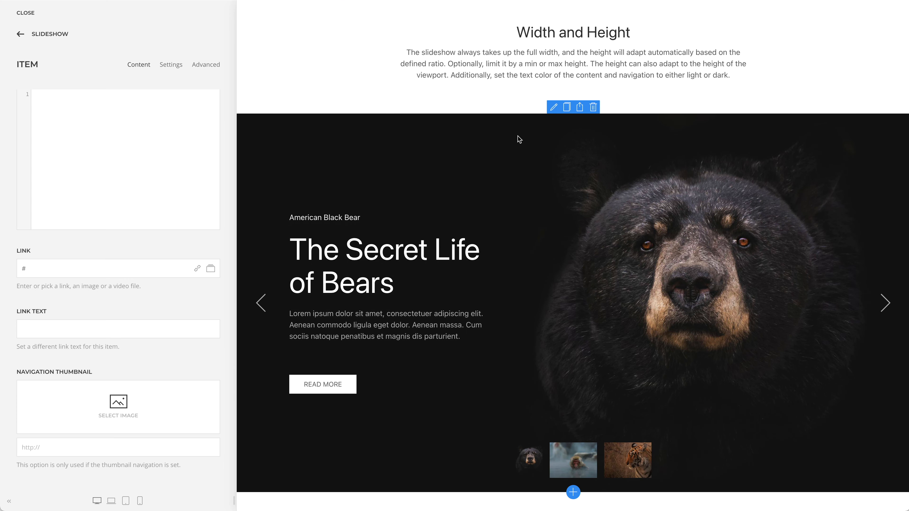
click(553, 107)
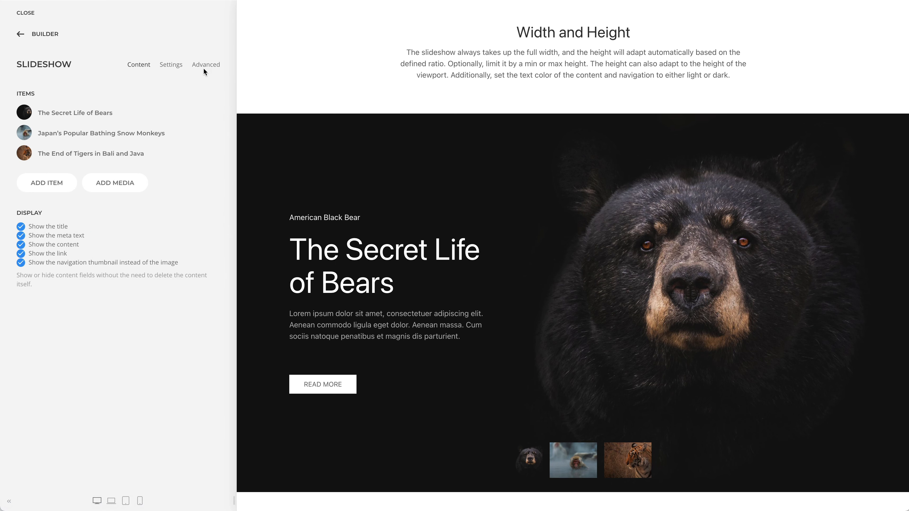
click(176, 65)
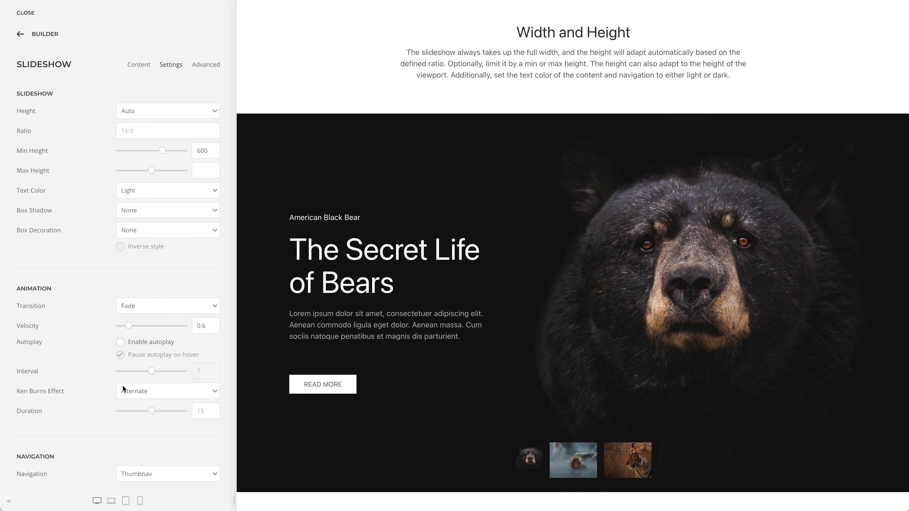
click(111, 502)
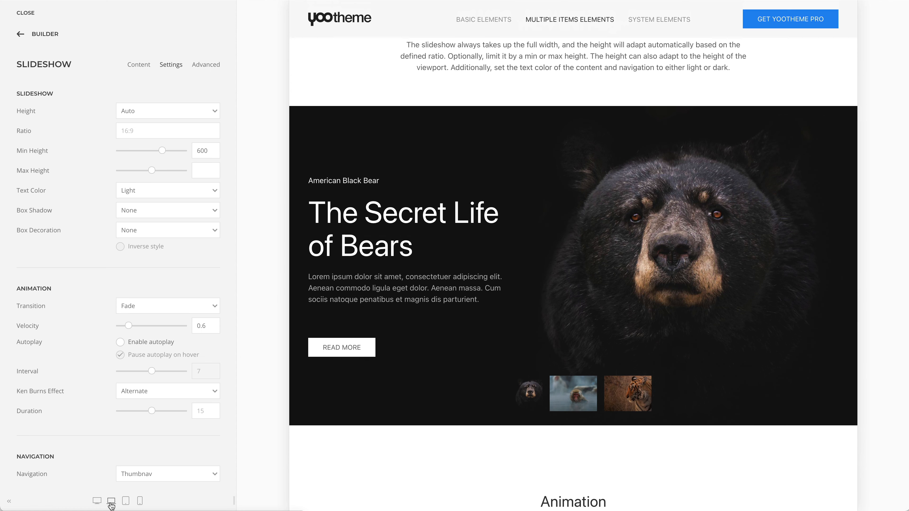
click(95, 502)
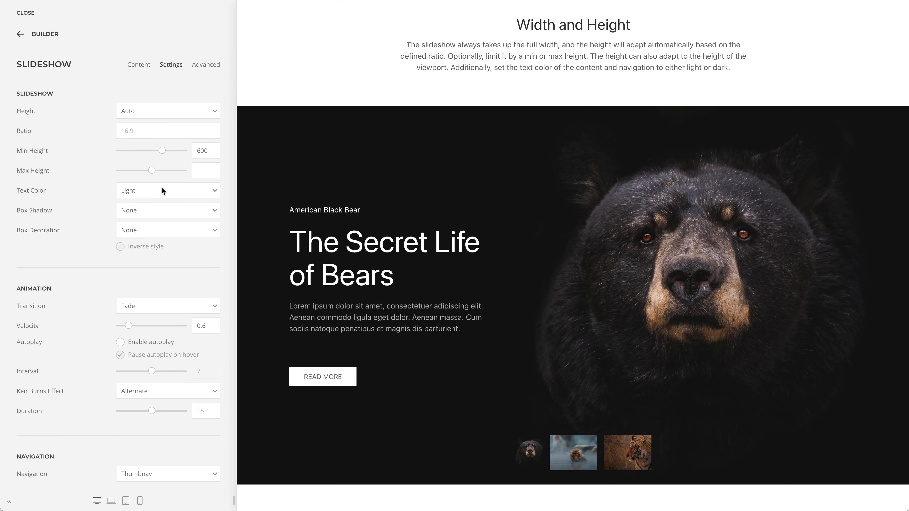
Step: Set the height of the Width and Height section's slideshow to Viewport
click(177, 110)
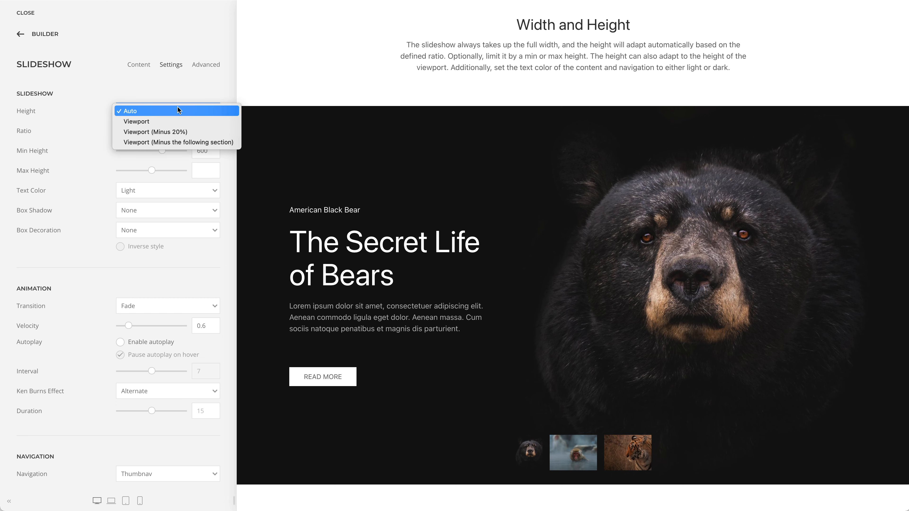
click(177, 121)
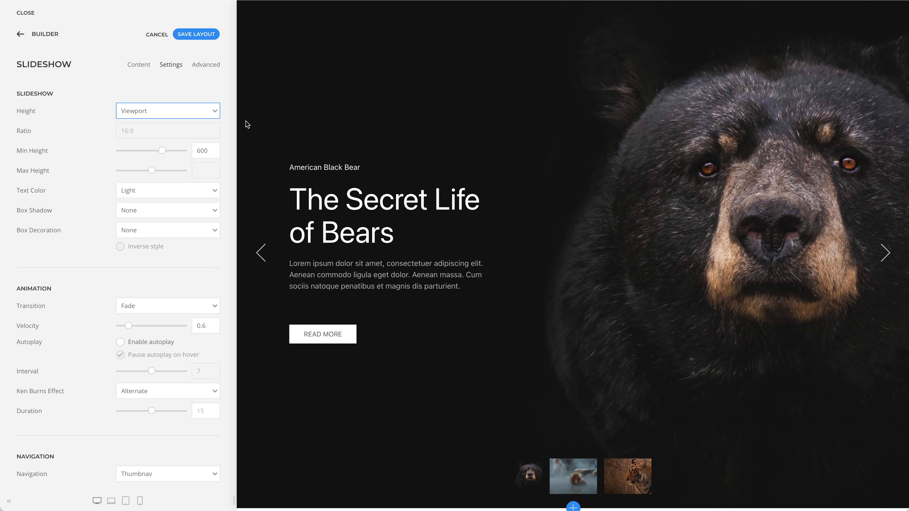
Step: Look at the text color options, keeping Light, and preview the snow monkey and tiger slides
click(201, 191)
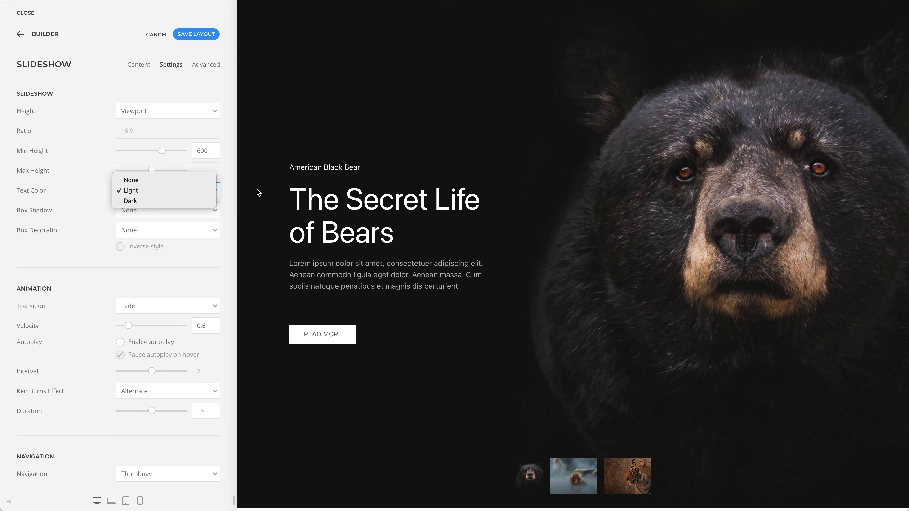
click(274, 189)
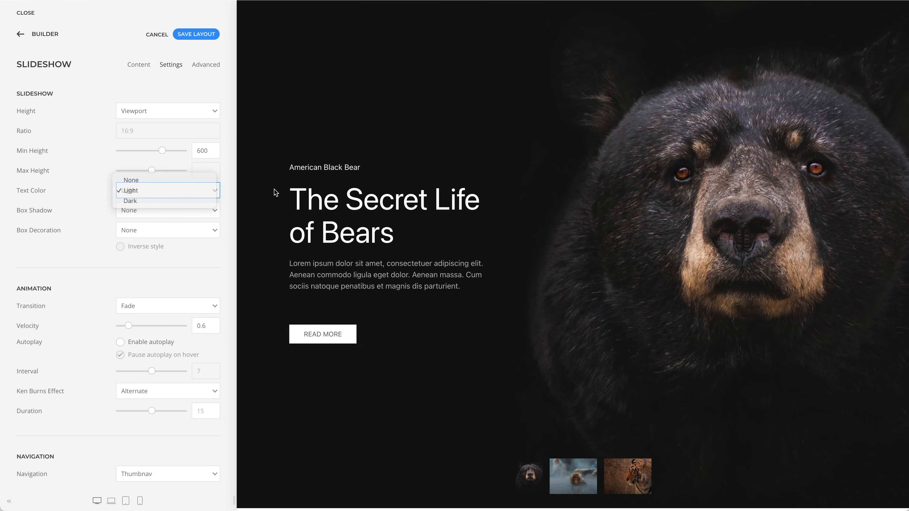
click(560, 470)
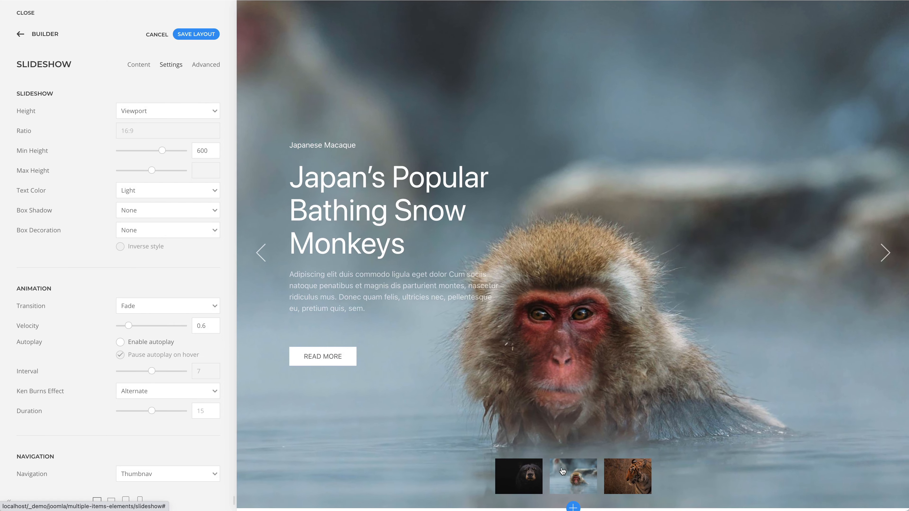
click(613, 473)
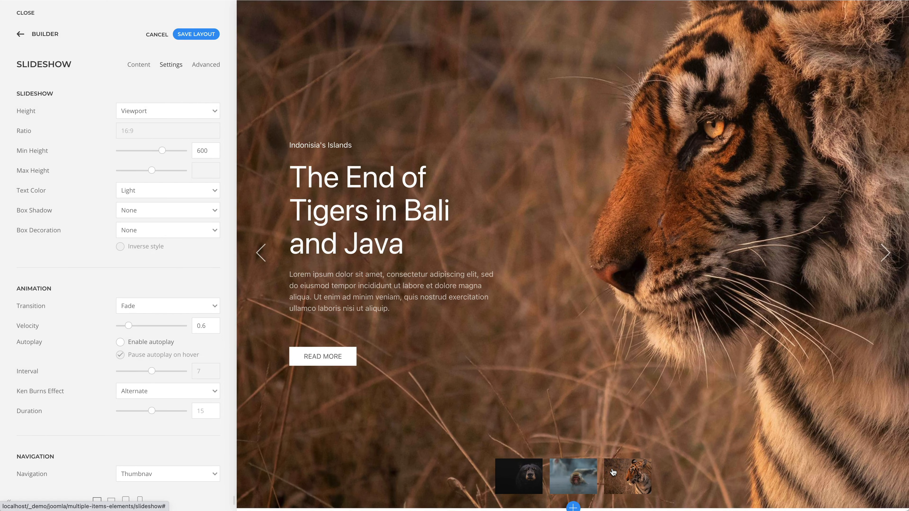
Step: Open the settings of the Pull slideshow in the Animation section and view the available transitions, keeping Pull
scroll(613, 471, down, 4)
scroll(612, 470, down, 10)
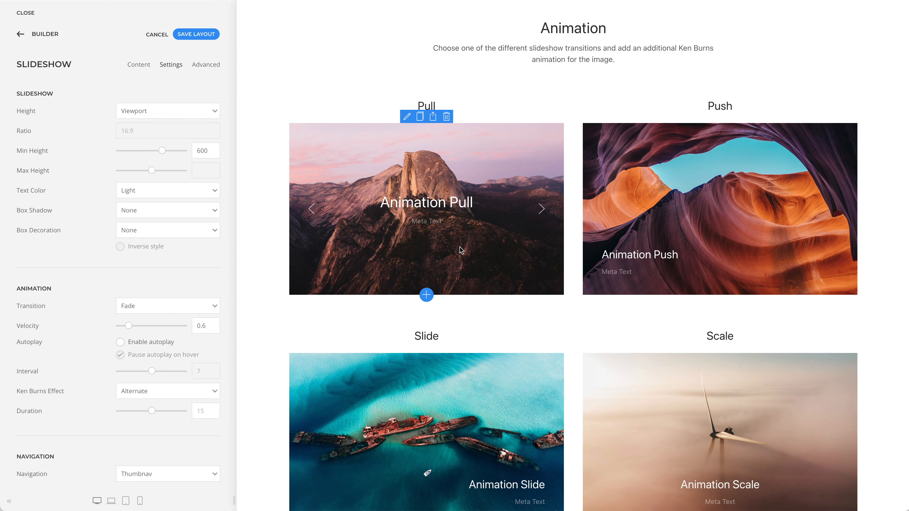
click(405, 117)
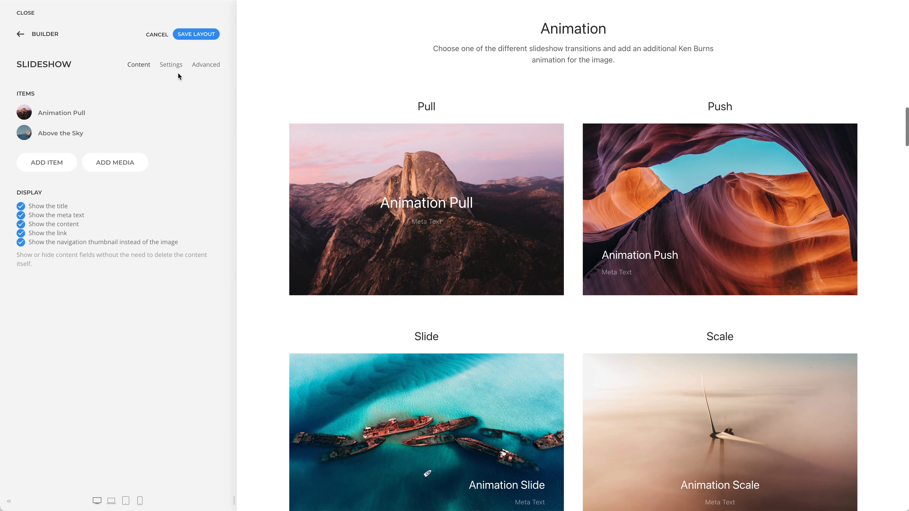
click(171, 65)
scroll(183, 175, down, 4)
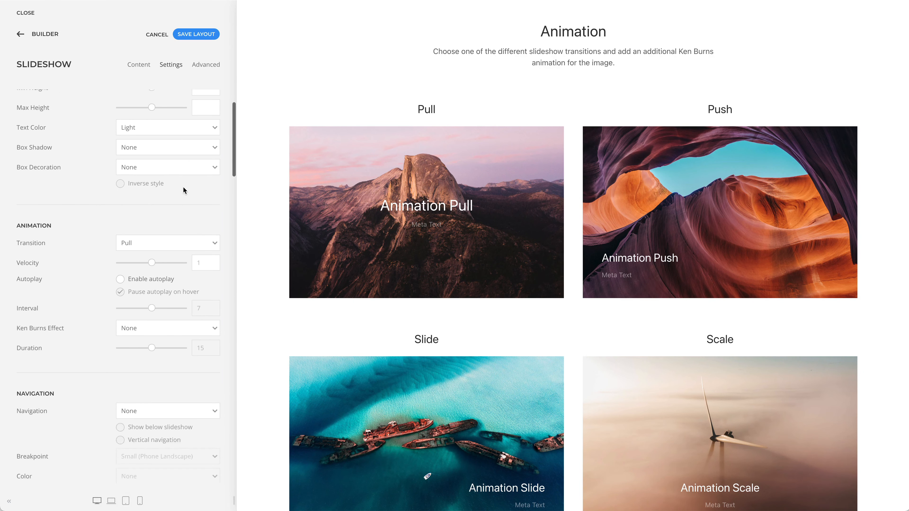
click(193, 174)
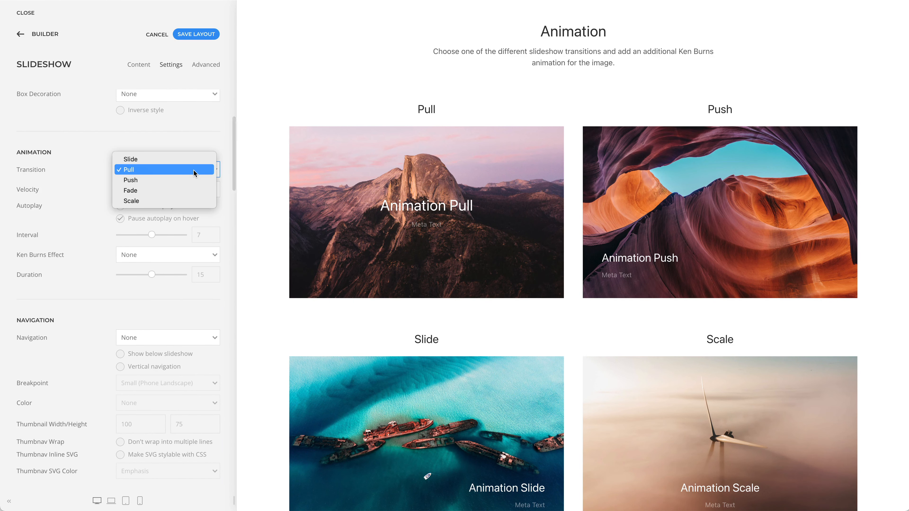
click(256, 170)
Step: Advance the Pull, Push, Scale and Slide slideshows by one slide each to preview their transitions
click(539, 211)
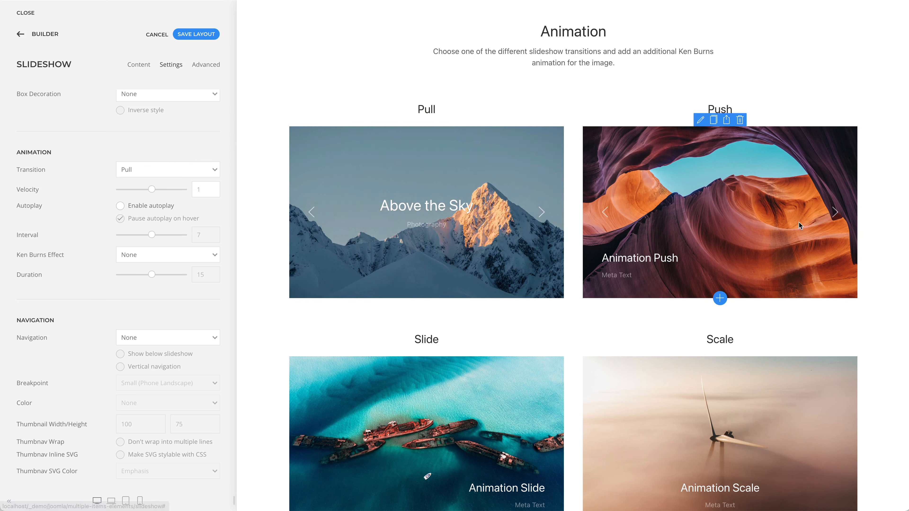
click(833, 214)
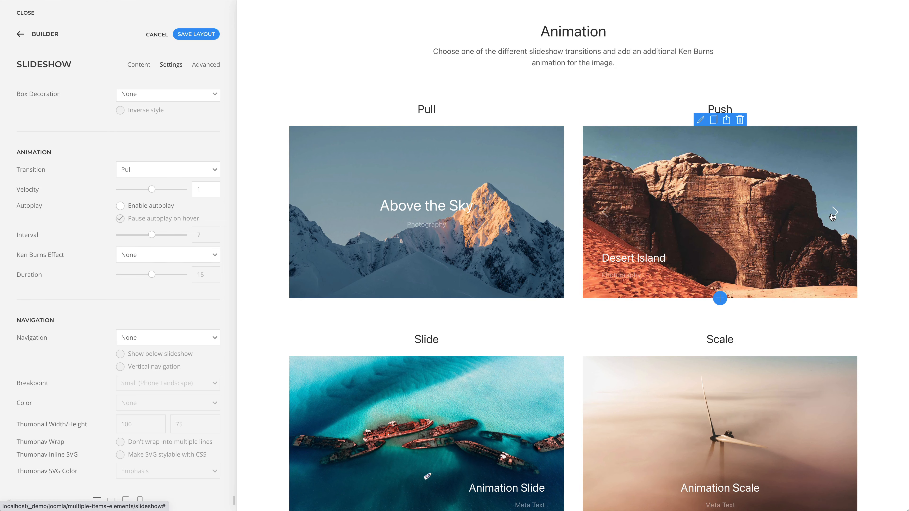
scroll(832, 216, down, 7)
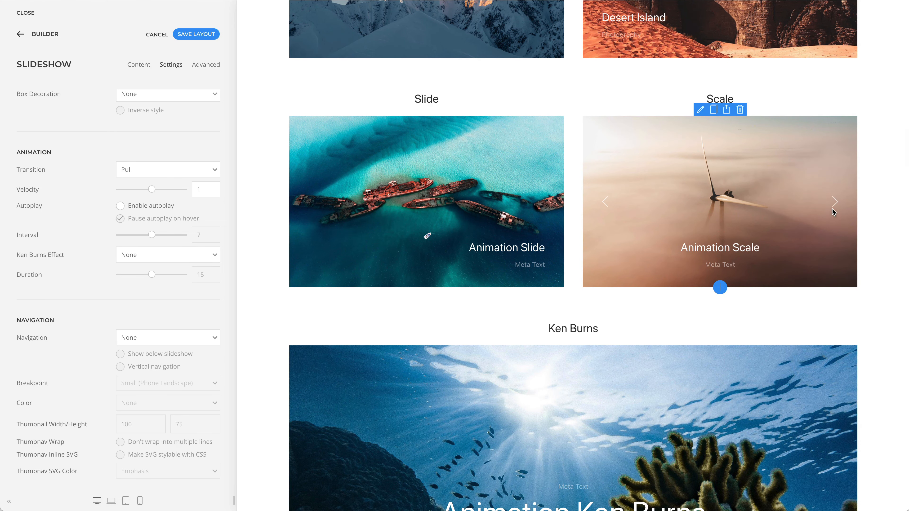
click(834, 202)
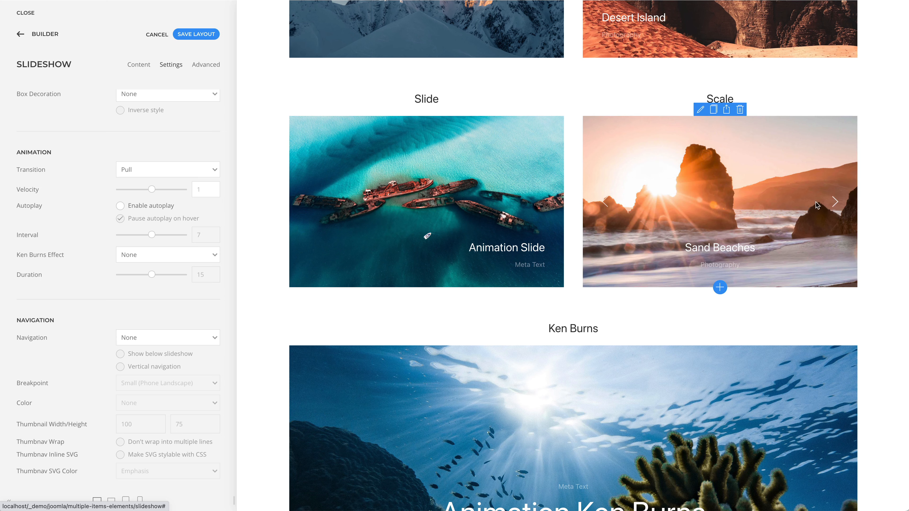
click(542, 206)
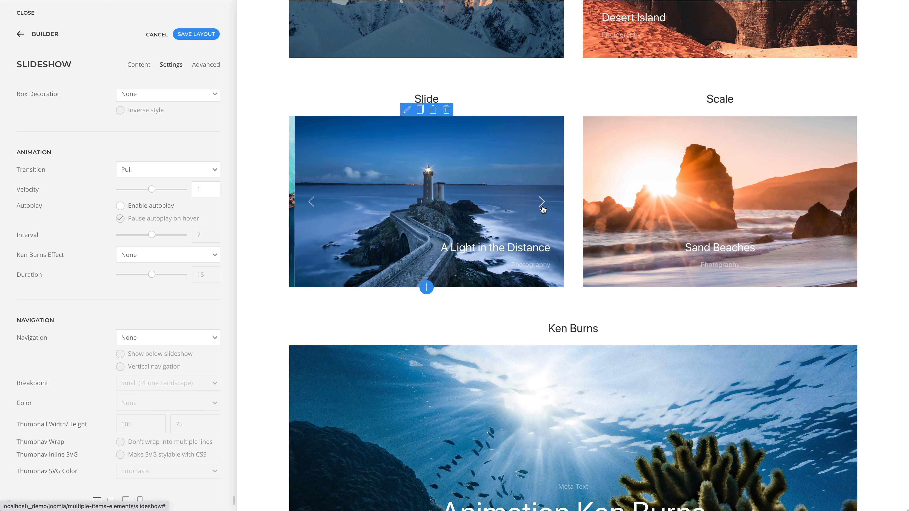
Step: View the Ken Burns effect options in the Ken Burns slideshow's settings, keeping Alternate, and preview its previous slide
scroll(543, 209, down, 7)
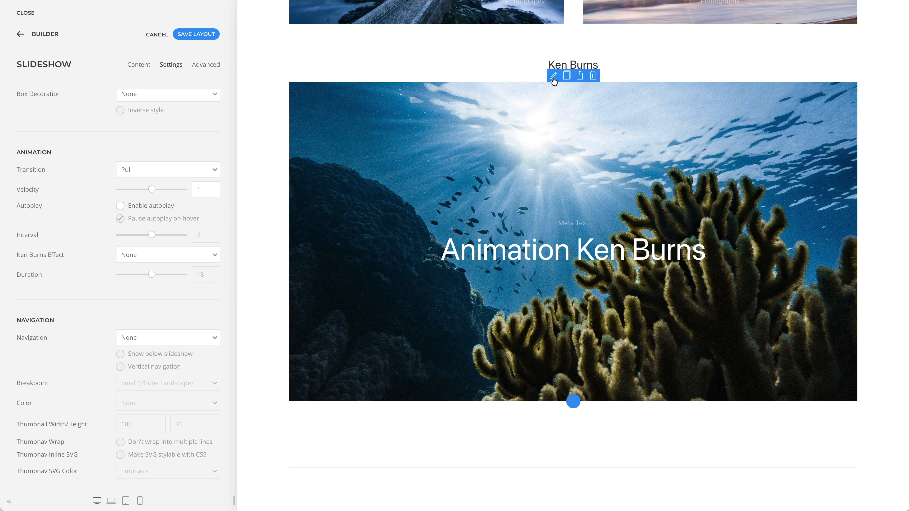
click(553, 78)
click(171, 64)
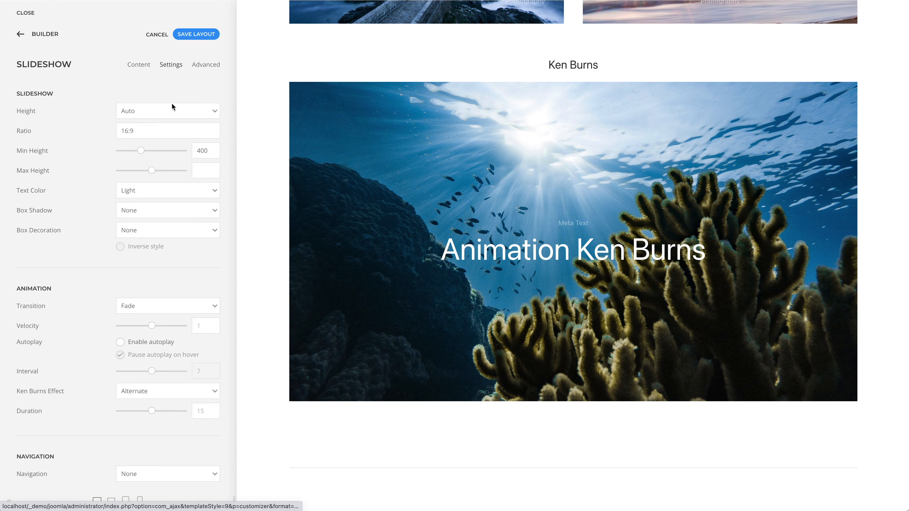
scroll(181, 170, down, 5)
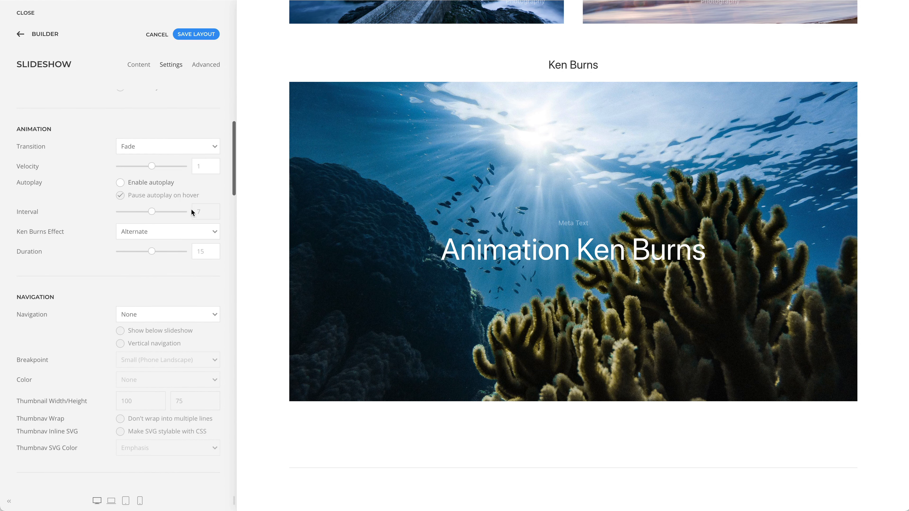
click(199, 231)
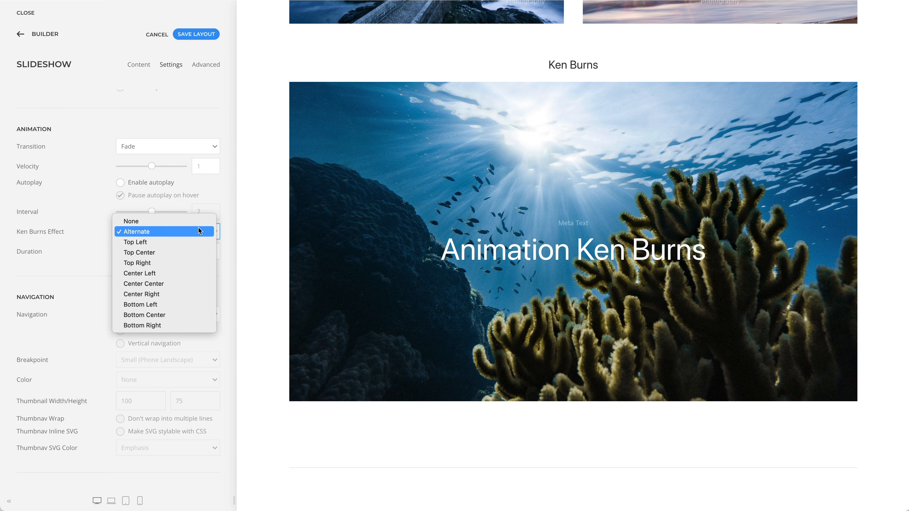
click(250, 228)
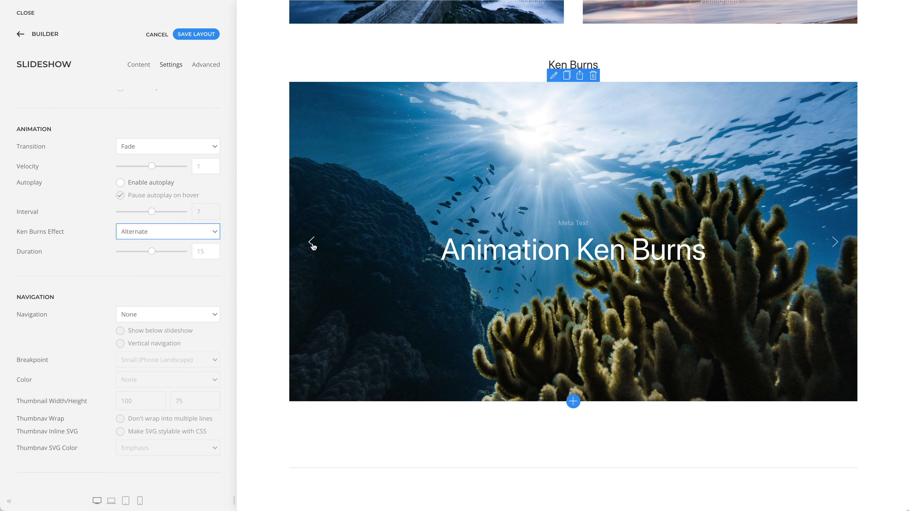
click(312, 243)
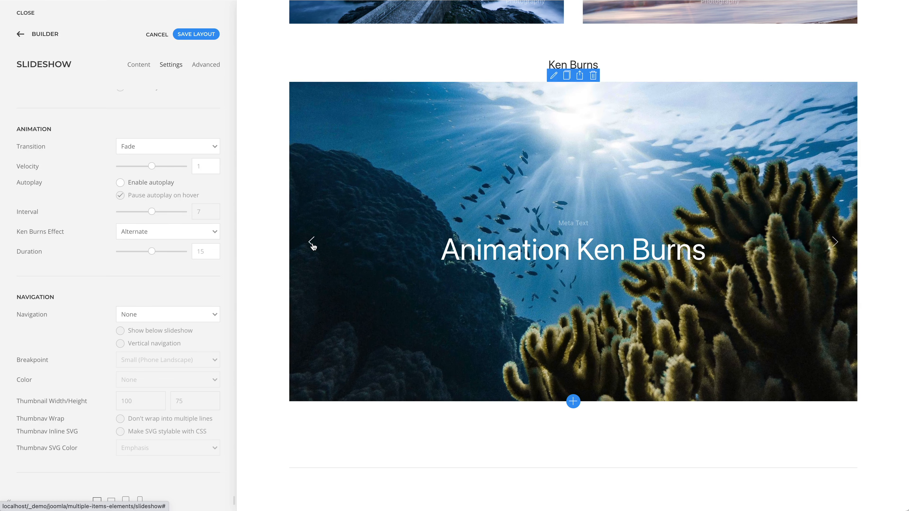
Step: Open the settings of the large car slideshow in the Navigation section and view the navigation types, keeping Dotnav
scroll(313, 246, down, 10)
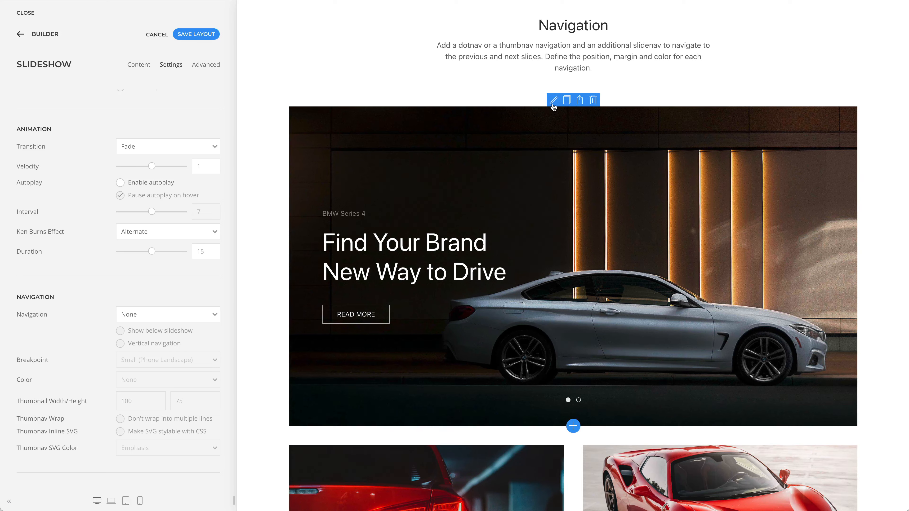
click(553, 102)
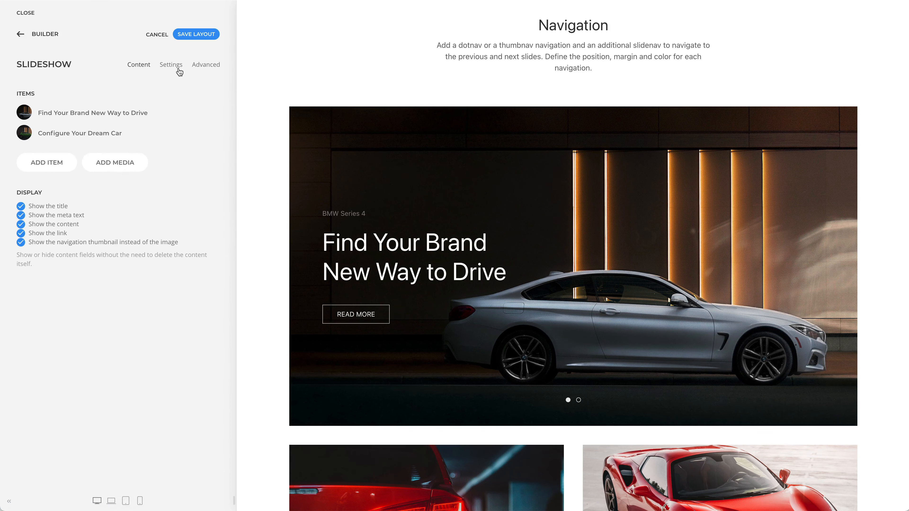
click(179, 68)
scroll(175, 108, down, 8)
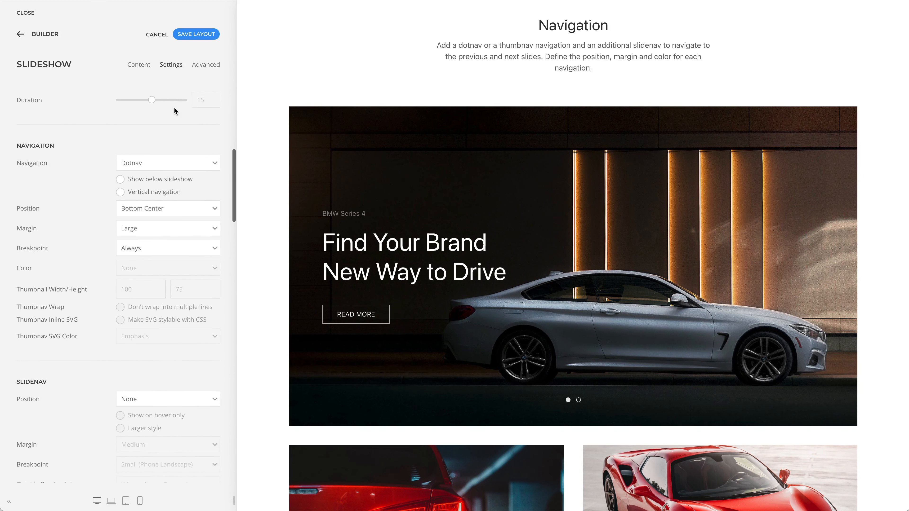
scroll(174, 107, down, 2)
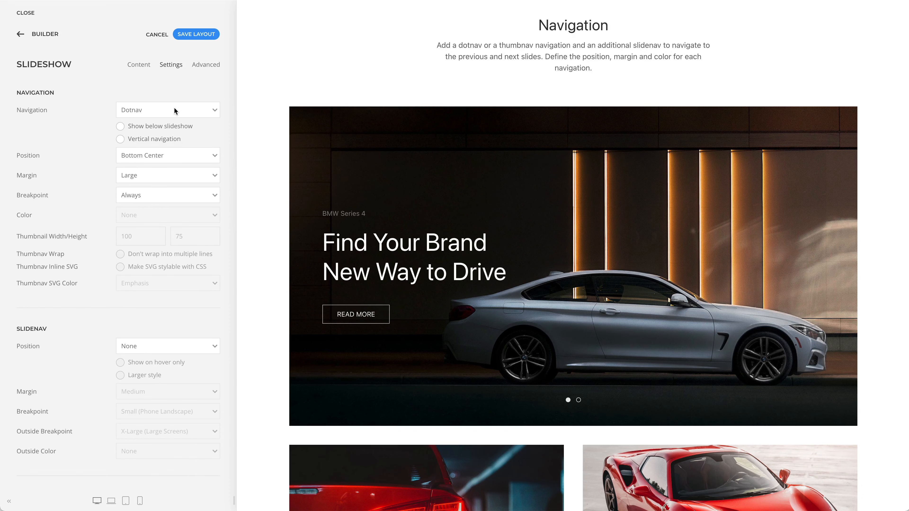
click(174, 109)
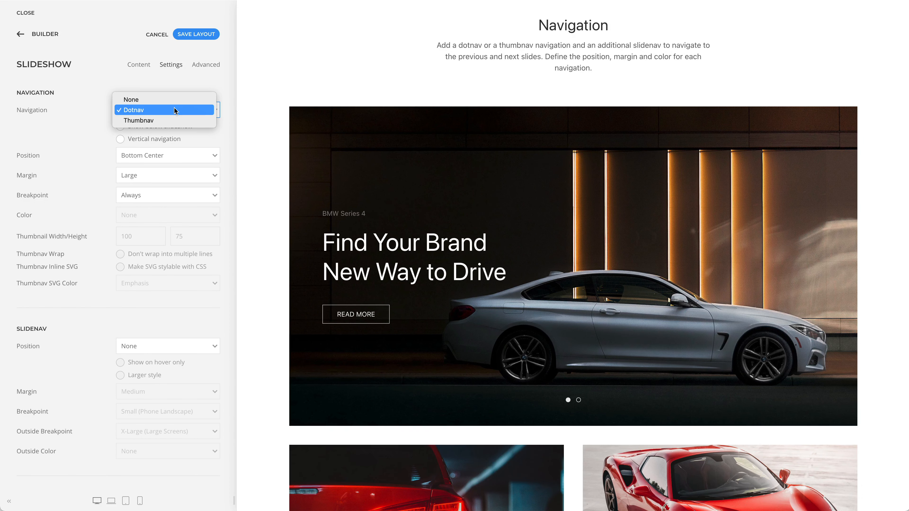
click(226, 112)
Step: View the slidenav position, navigation position and margin options, keeping None, Bottom Center and Large
click(207, 346)
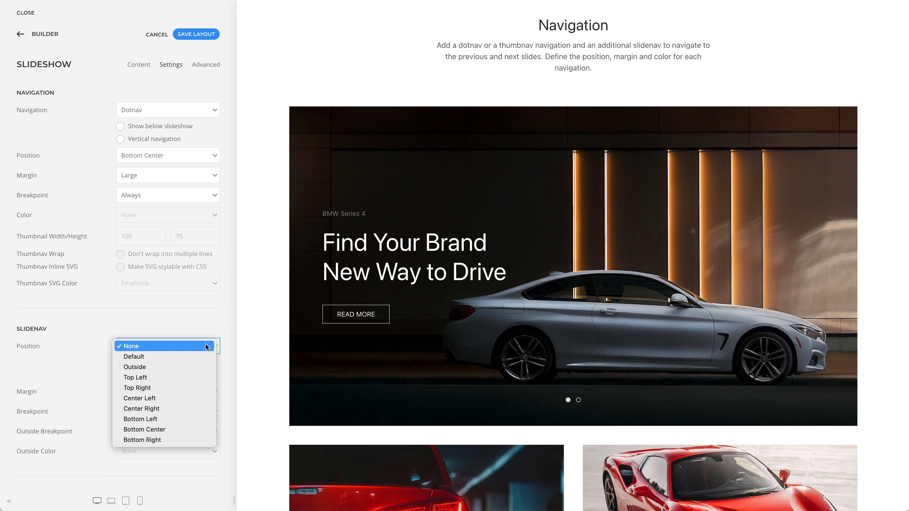
click(228, 158)
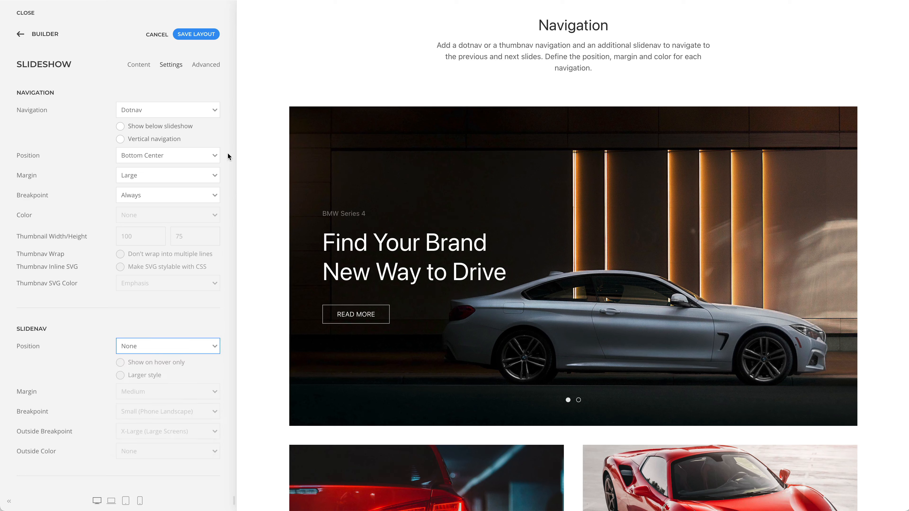
click(204, 155)
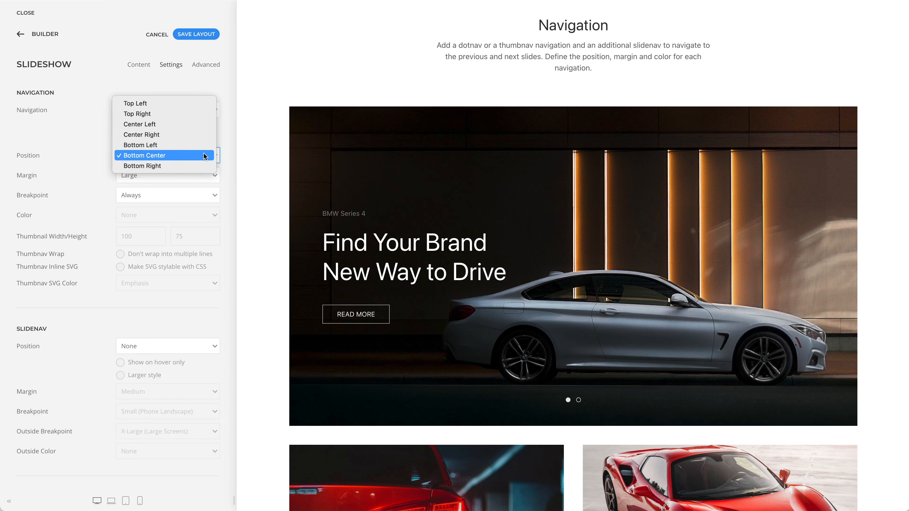
click(229, 152)
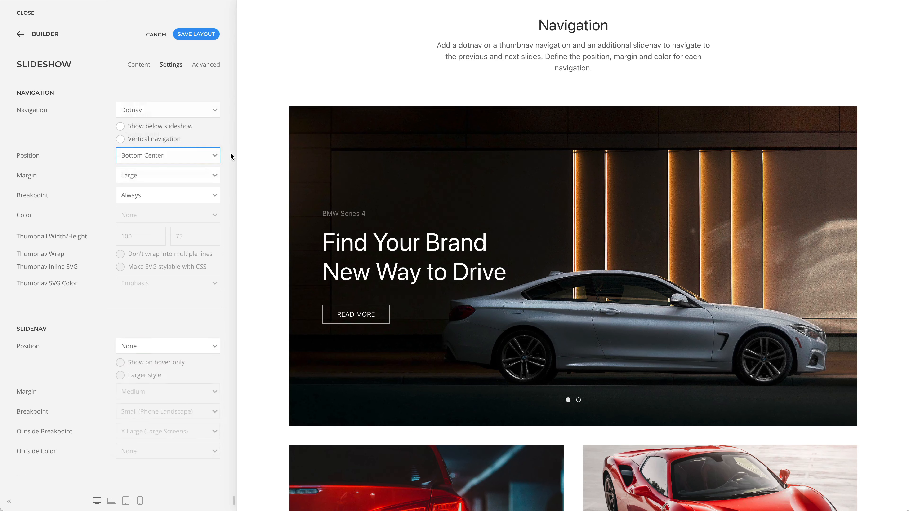
click(211, 177)
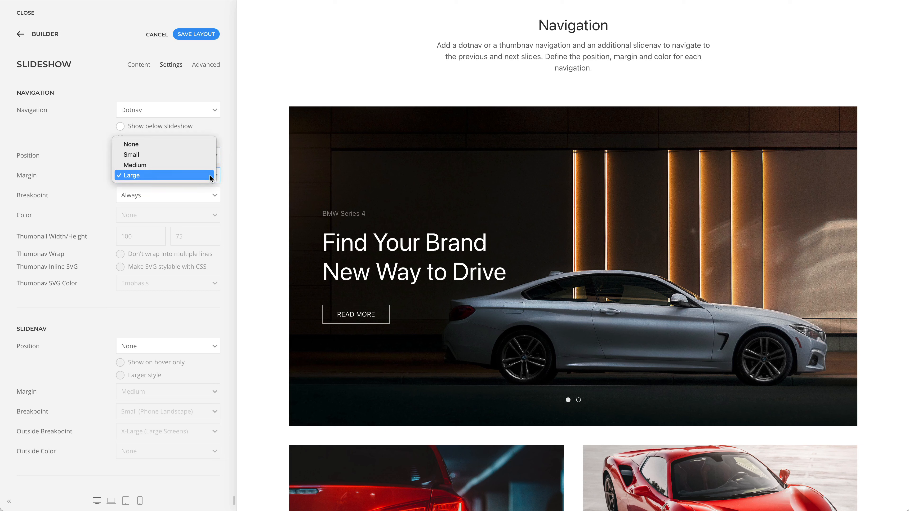
click(232, 178)
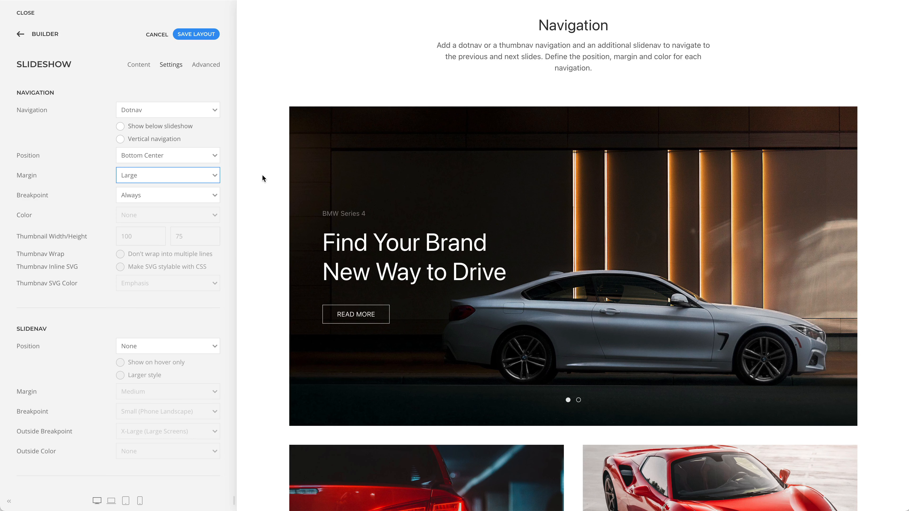
Step: Preview the second slide of each of the three car slideshows using their dotnav or slidenav
click(578, 400)
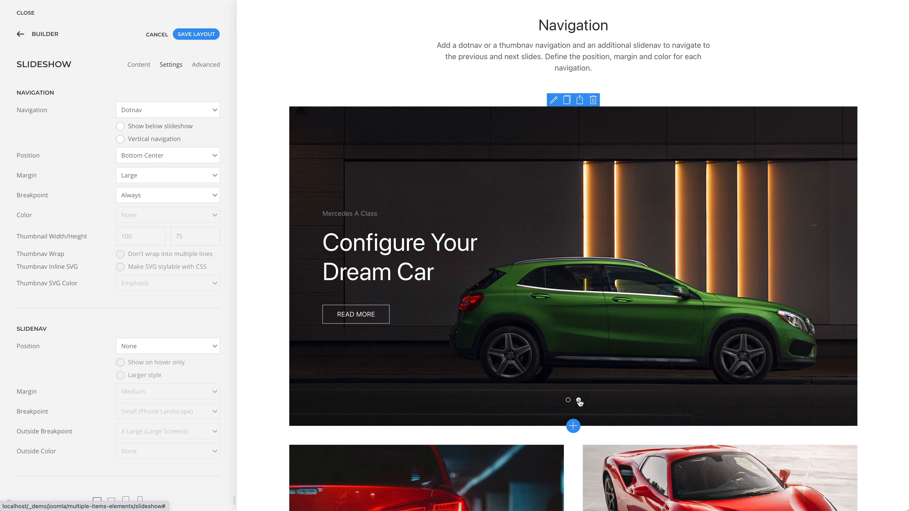
scroll(581, 404, down, 7)
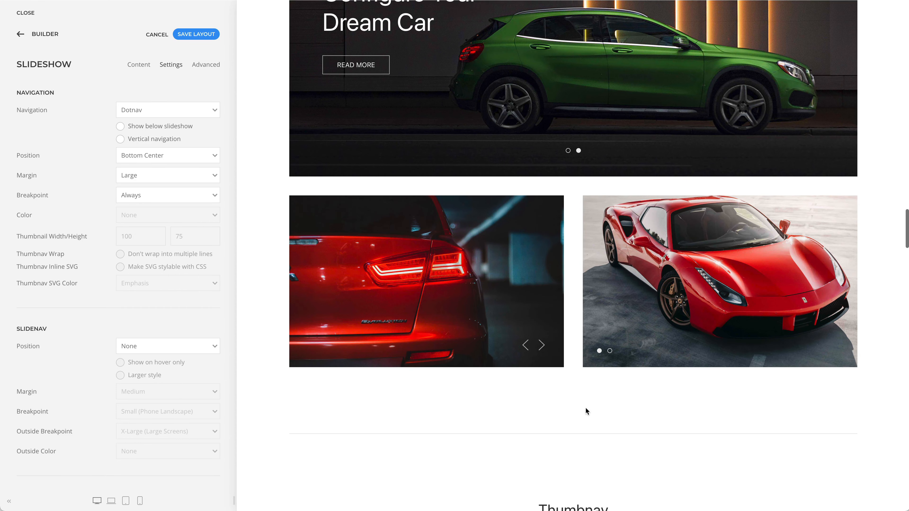
click(542, 345)
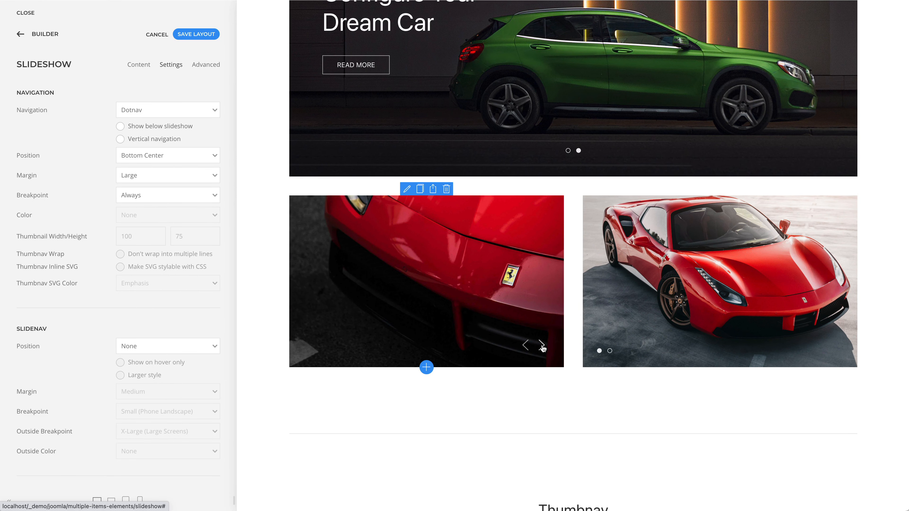
click(609, 351)
scroll(609, 355, up, 1)
scroll(609, 355, down, 5)
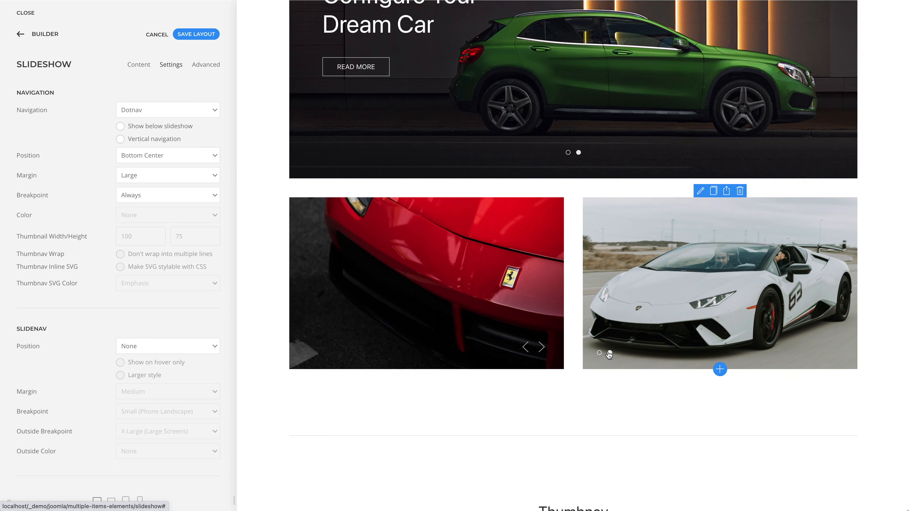
Step: Open the settings of the wooden toys slideshow in the Thumbnav section, view its navigation options, and preview the elephant and whale slides
scroll(608, 355, down, 10)
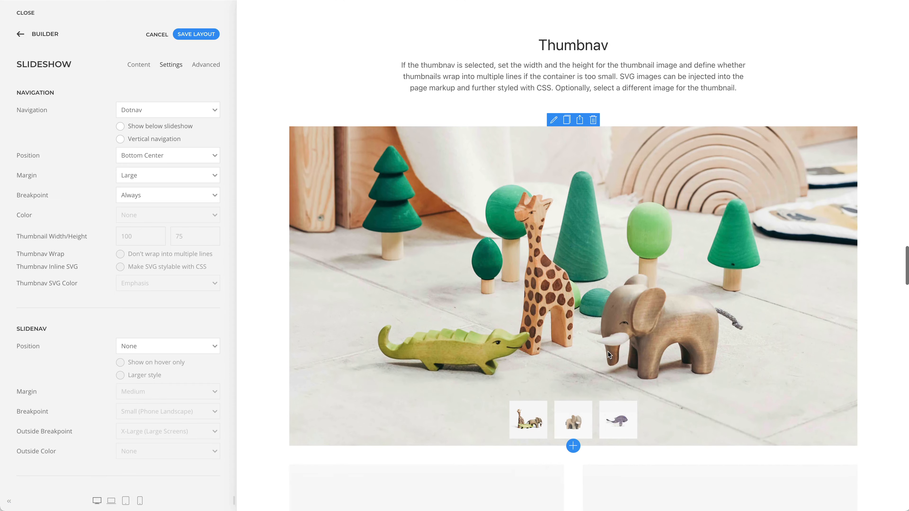
click(553, 120)
click(172, 65)
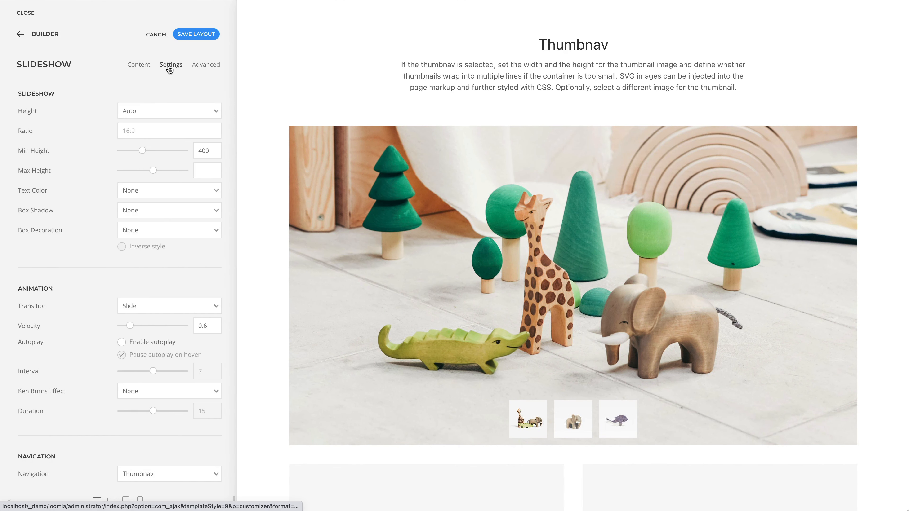
scroll(194, 207, down, 8)
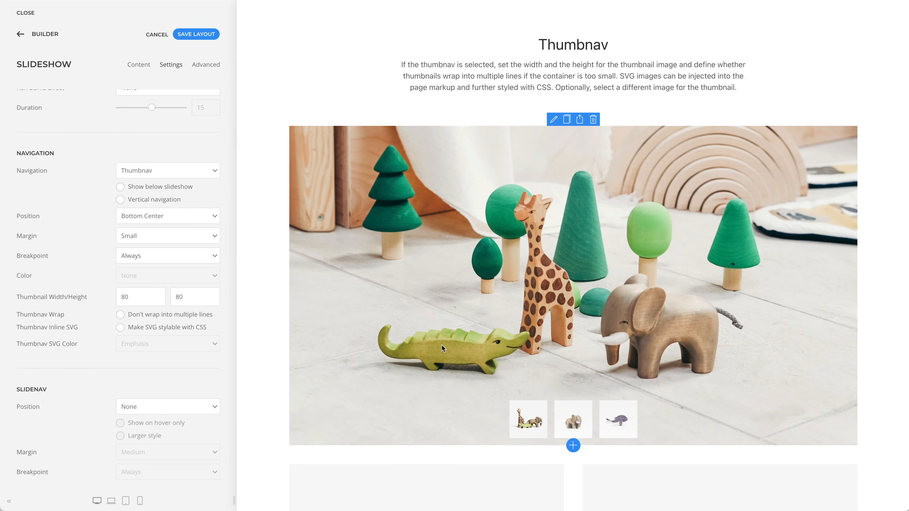
click(566, 427)
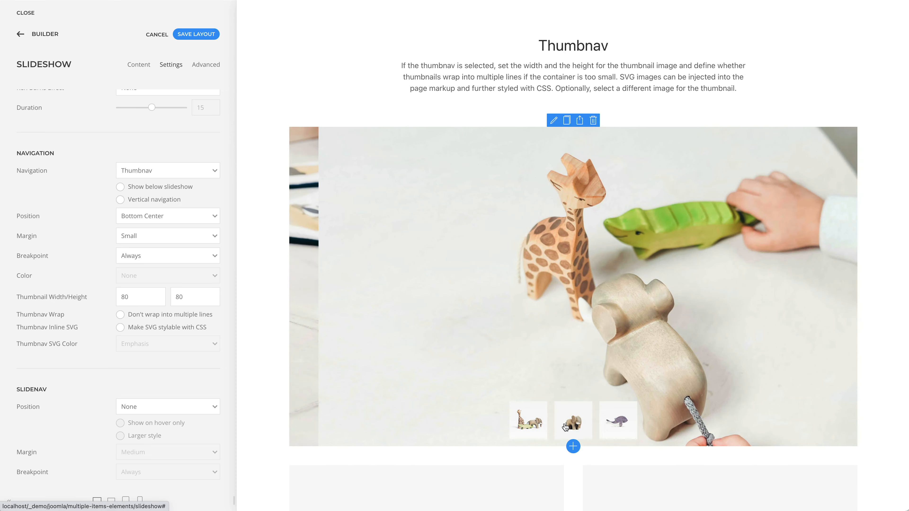
click(608, 424)
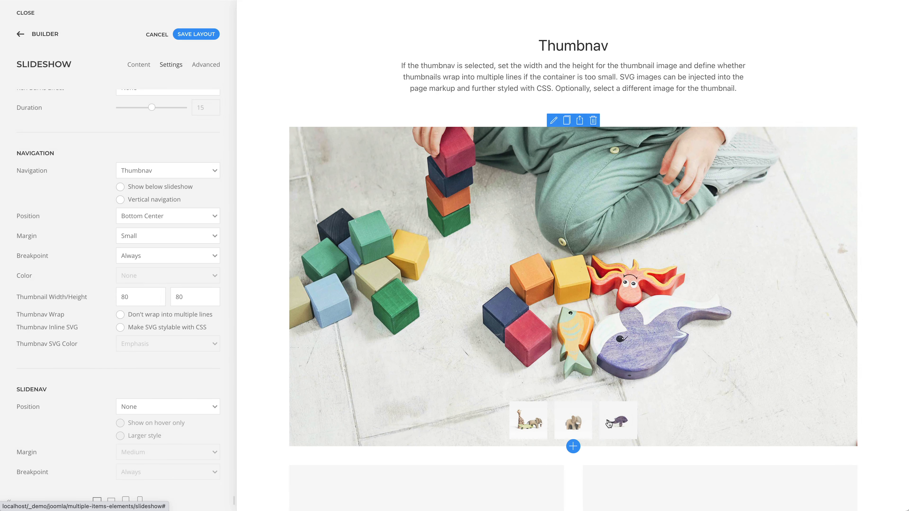
Step: Open the first item of the wooden toys slideshow and examine its navigation thumbnail image field
click(144, 66)
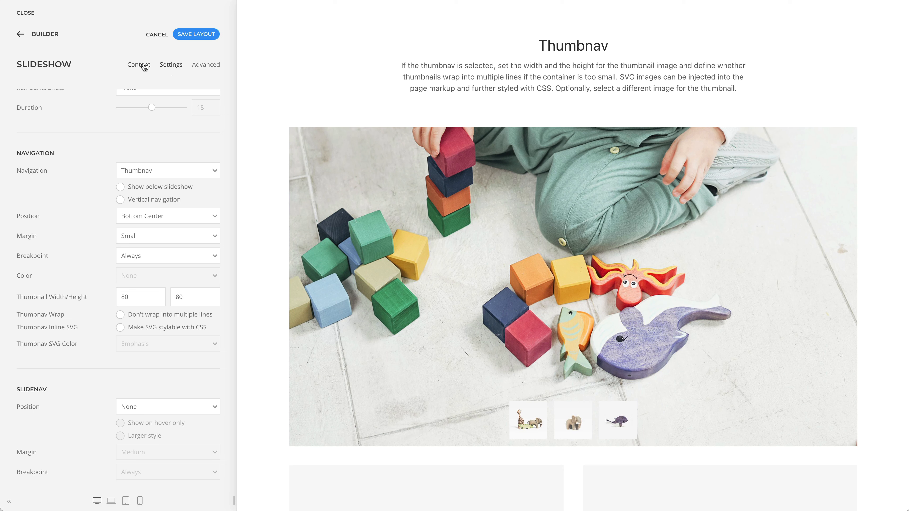
click(154, 113)
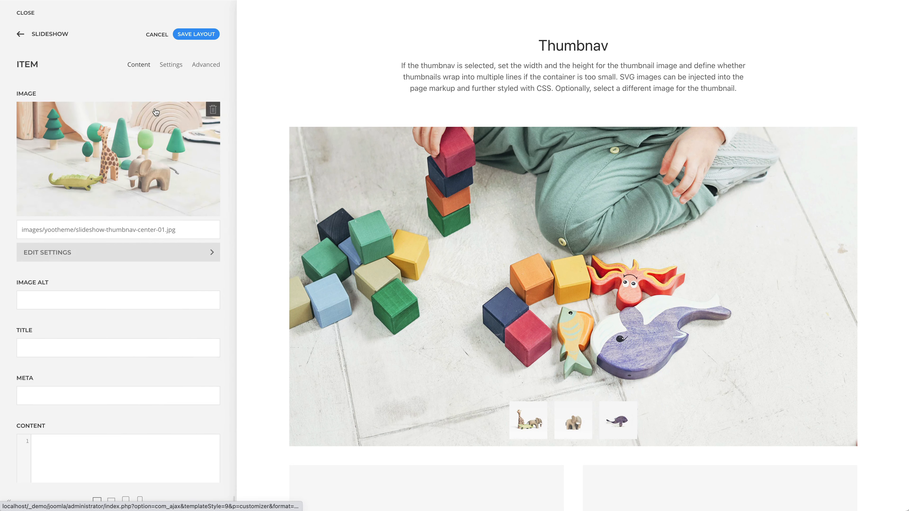
scroll(156, 112, down, 5)
scroll(156, 112, down, 5)
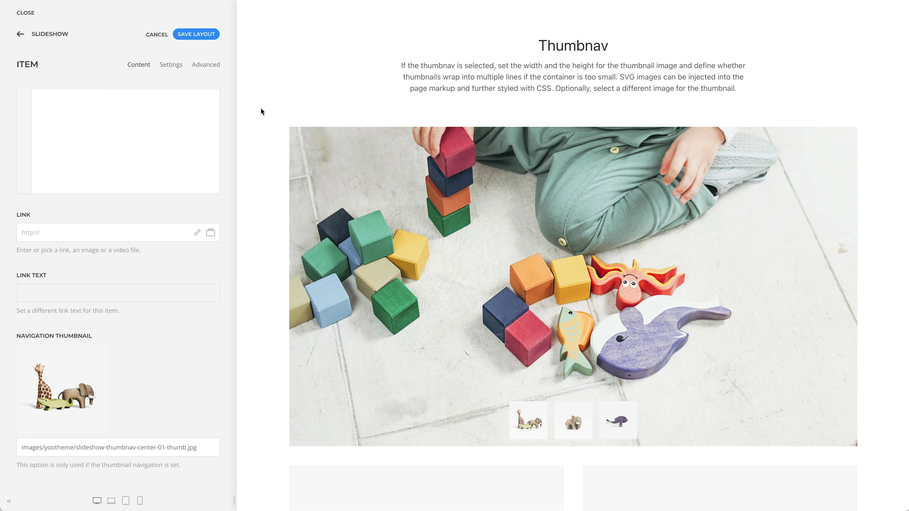
Step: Preview the second and third slides of the tablet and smartwatch slideshows through their thumbnails
scroll(261, 109, down, 10)
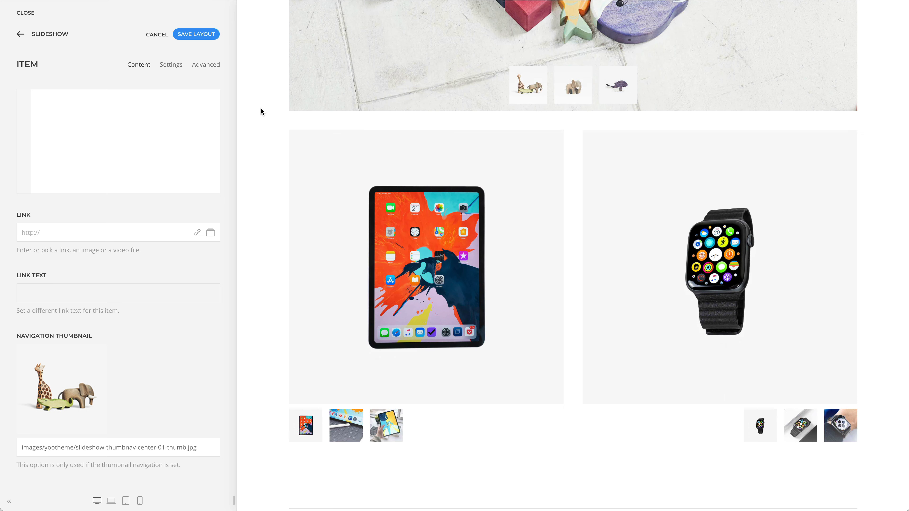
mouse_move(327, 236)
click(345, 426)
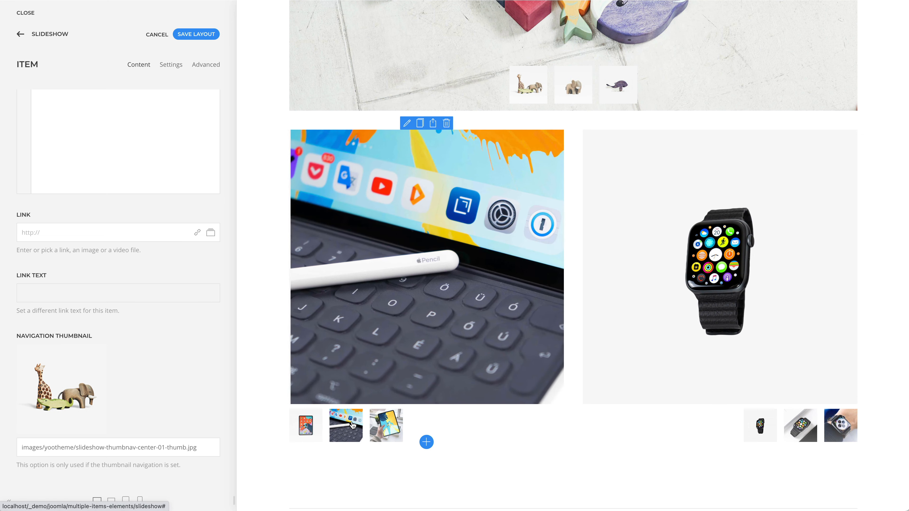
click(387, 426)
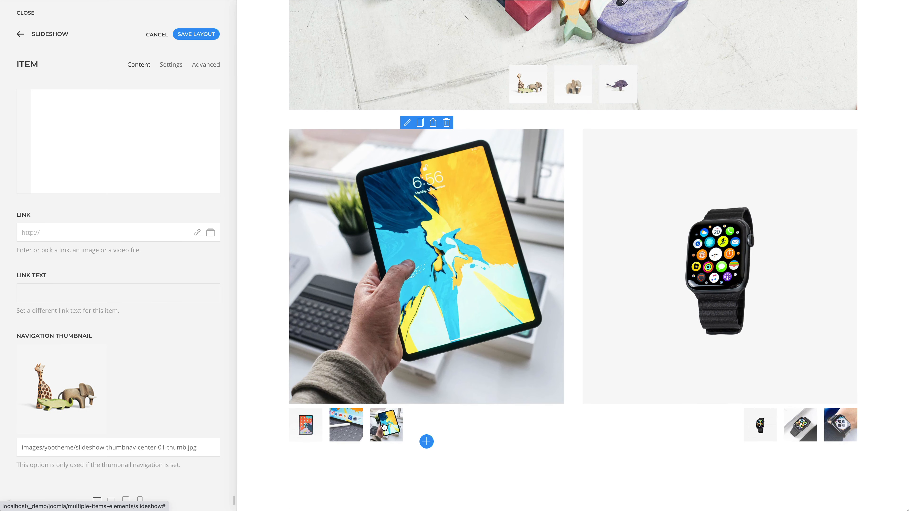
click(799, 426)
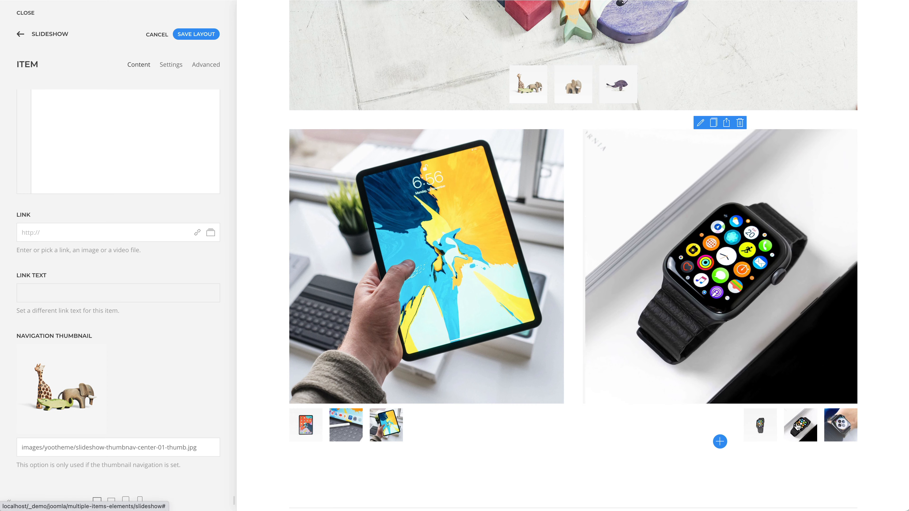
click(833, 426)
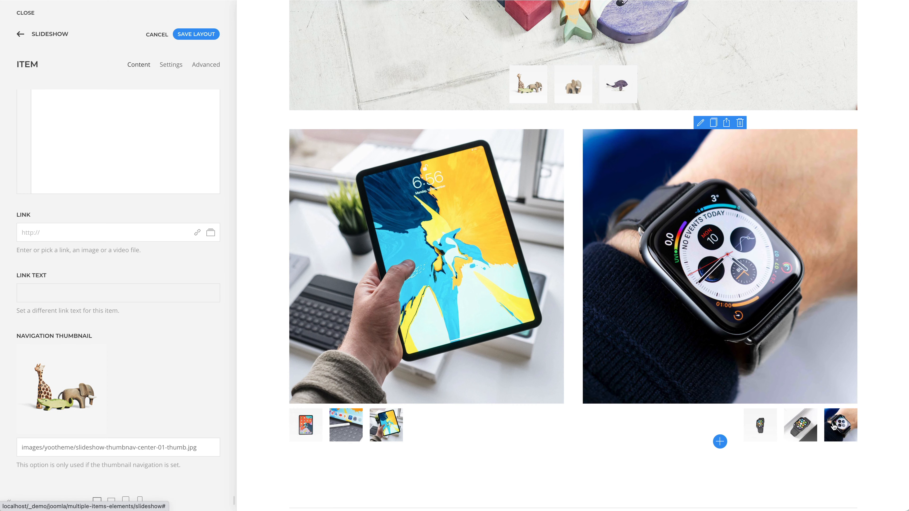
Step: Show the overlay settings of the Stunning Concrete Modern Apartments slideshow in the Overlay section
scroll(832, 422, down, 8)
scroll(832, 423, down, 6)
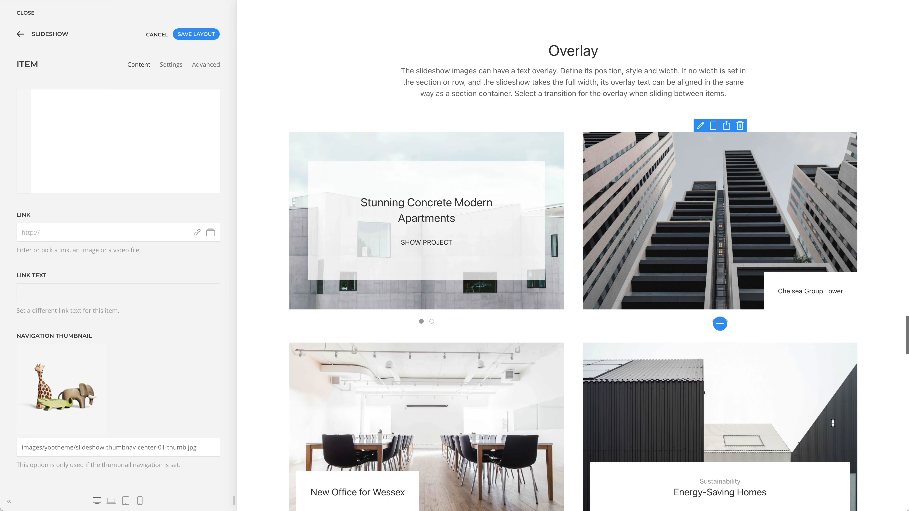
scroll(832, 423, down, 1)
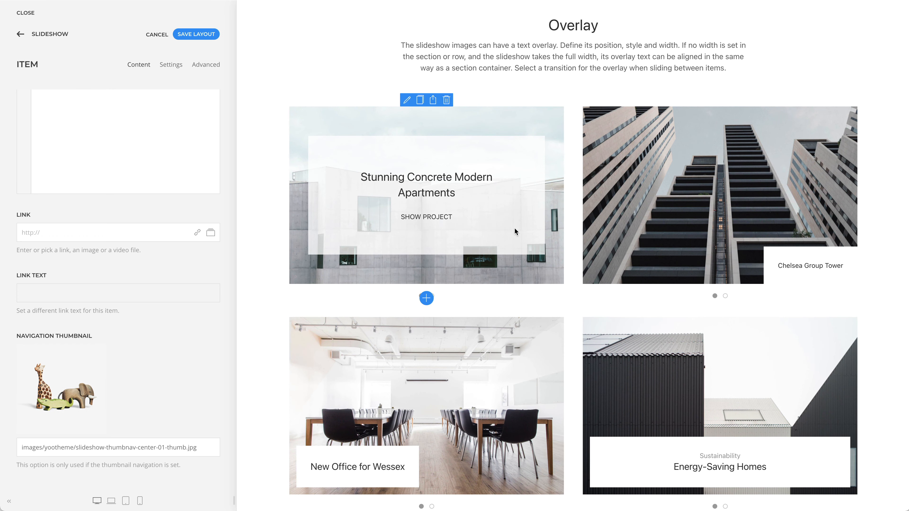
click(406, 101)
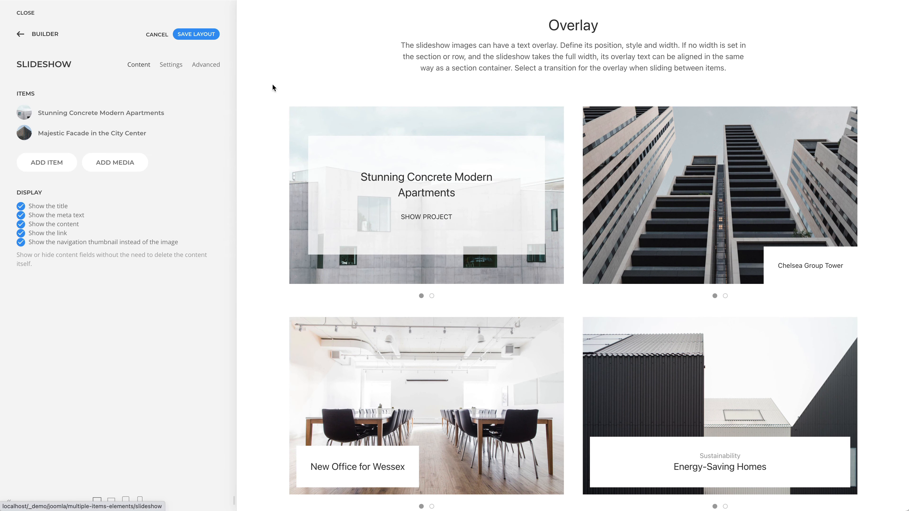
click(171, 66)
scroll(178, 189, down, 10)
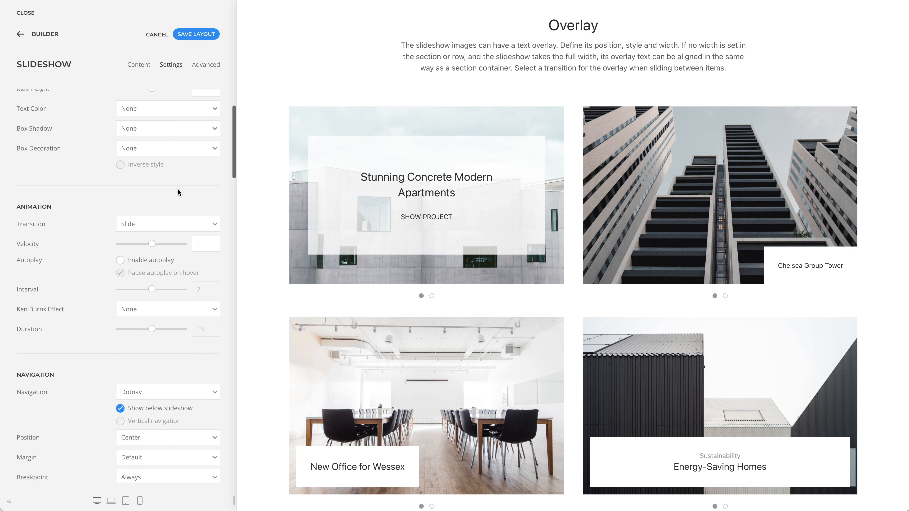
scroll(178, 189, down, 10)
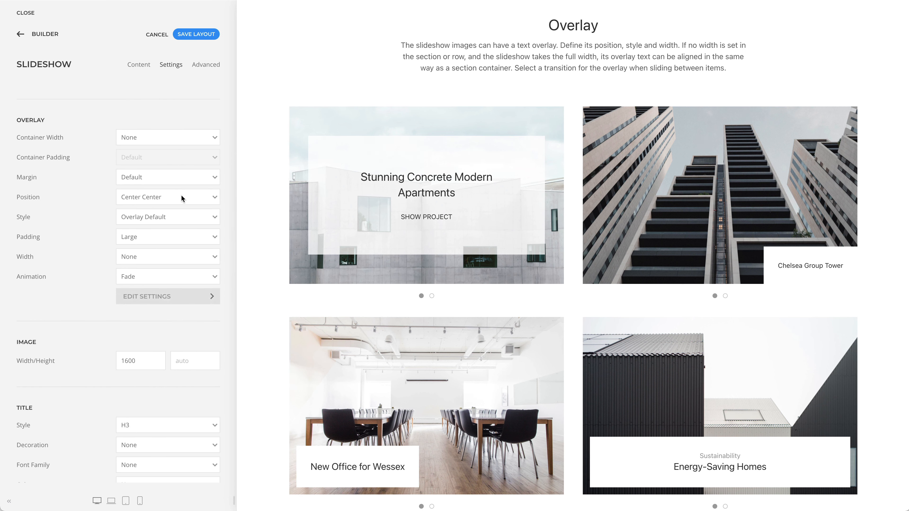
Step: View the overlay's position and style options, keeping Center Center and Overlay Default
click(181, 197)
click(226, 195)
click(202, 217)
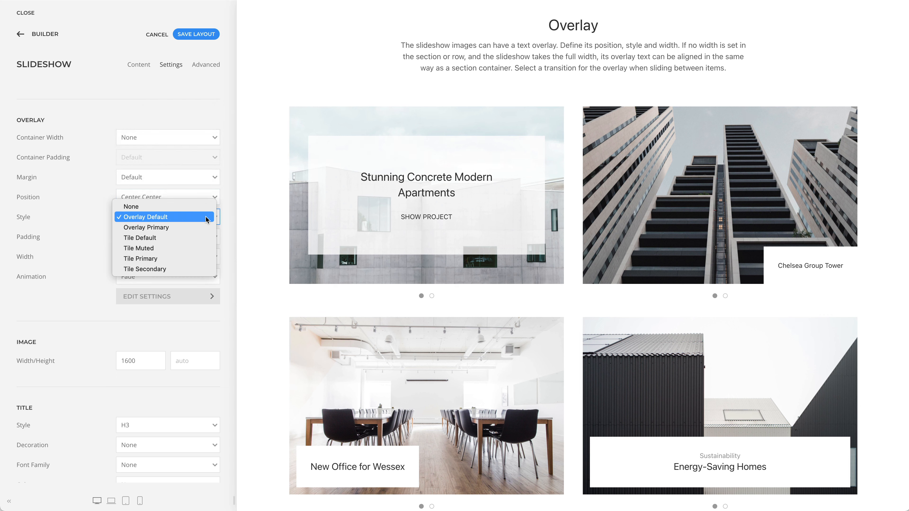
click(226, 213)
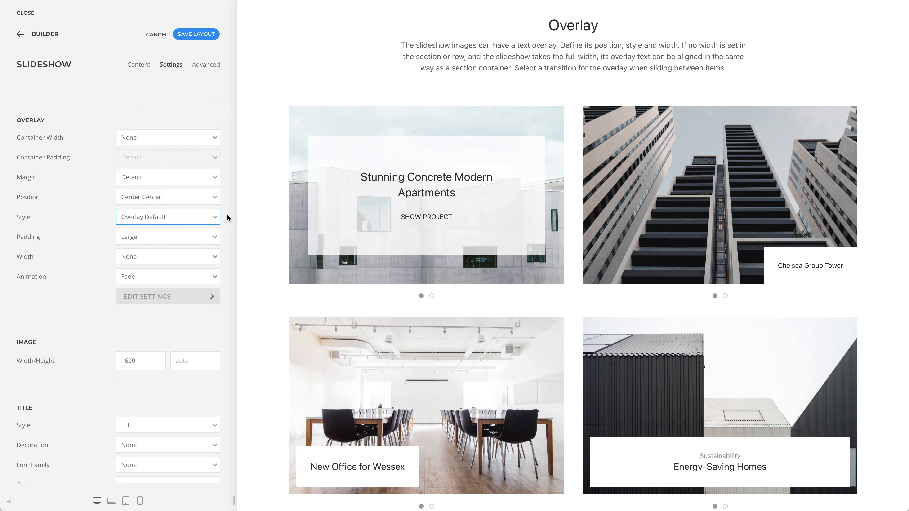
Step: View the overlay's width and animation options, keeping Width None and Animation Fade
click(195, 257)
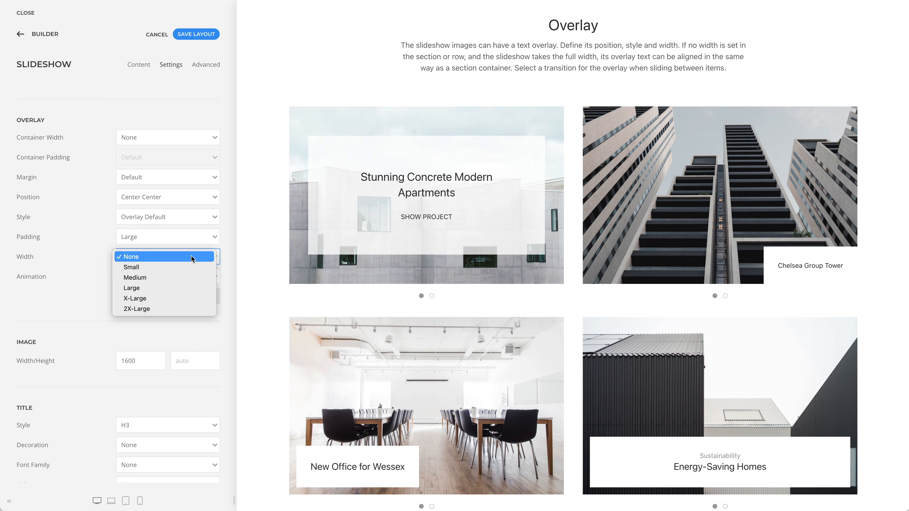
click(231, 238)
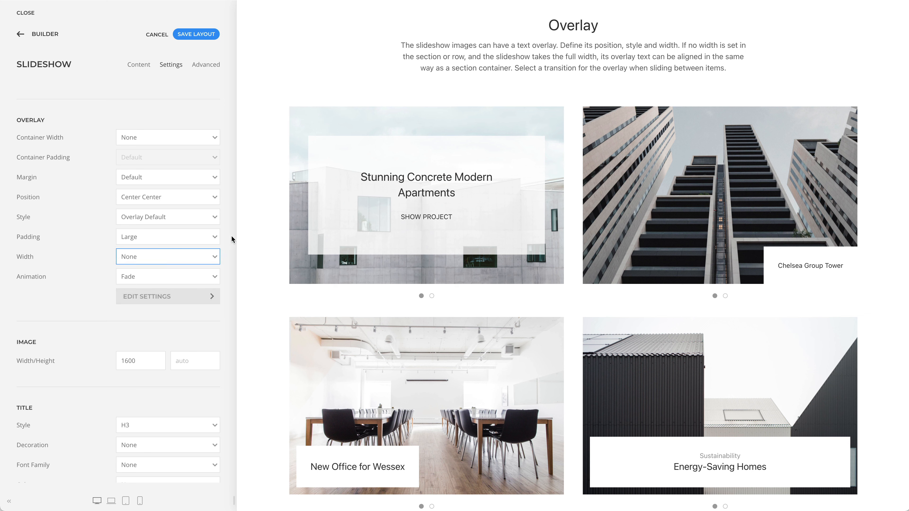
click(205, 276)
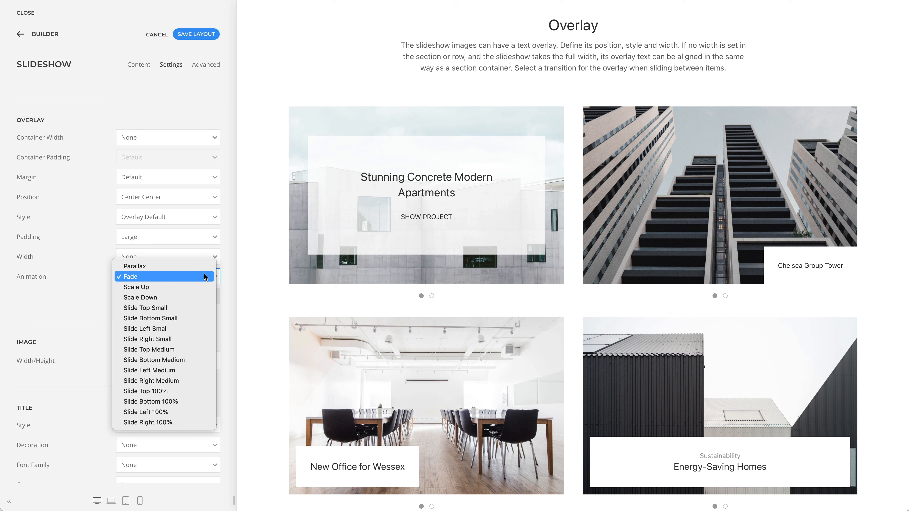
click(256, 259)
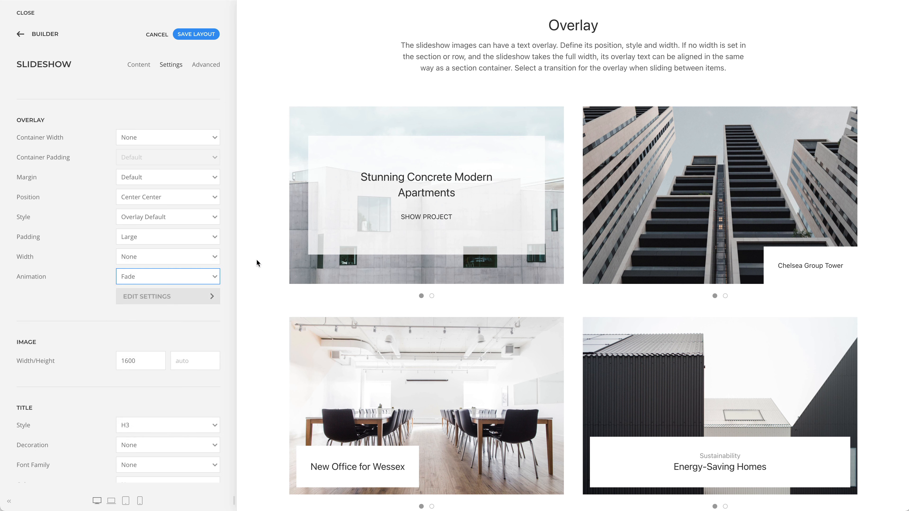
Step: Advance each of the five slideshows in the Overlay section to its next slide to preview the overlay transitions
mouse_move(382, 280)
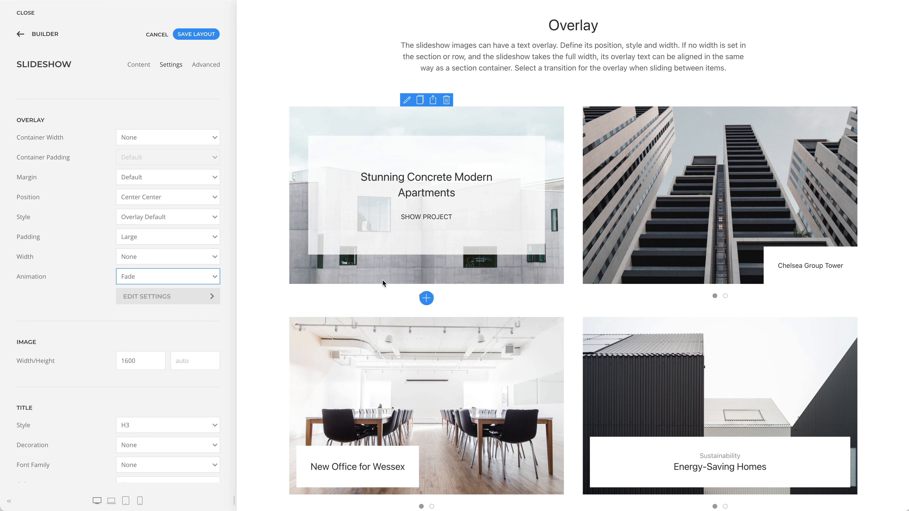
drag(512, 265, 443, 267)
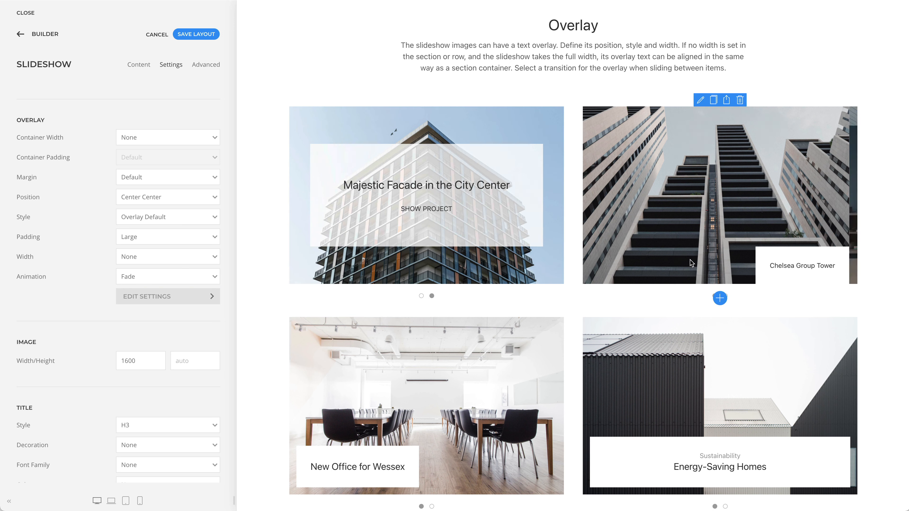
drag(690, 260, 587, 264)
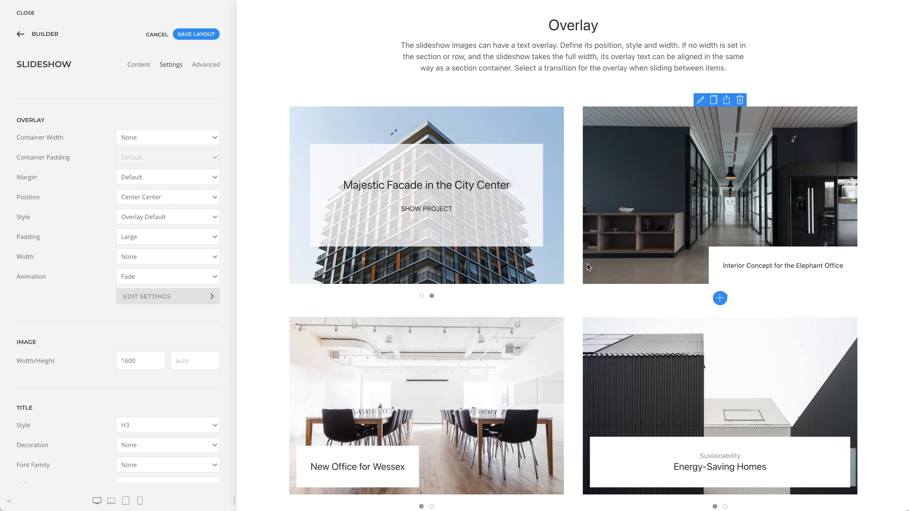
scroll(587, 264, down, 4)
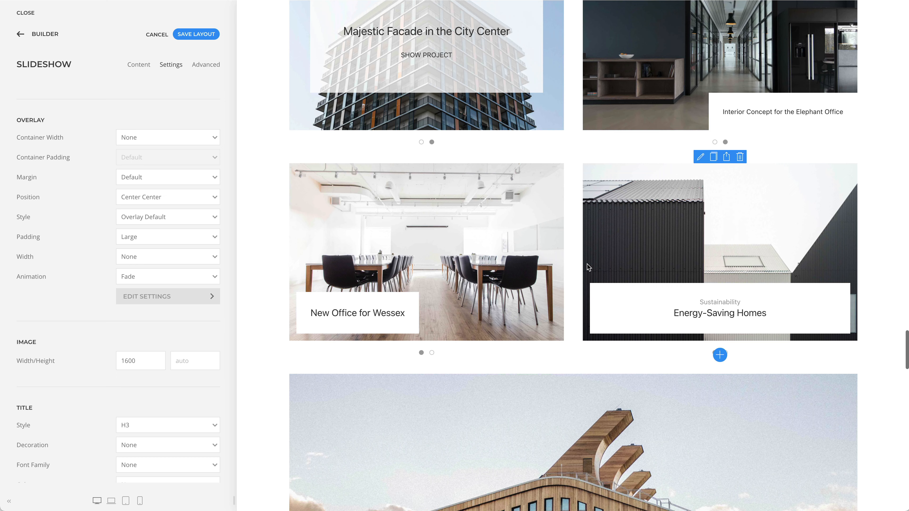
drag(540, 270, 476, 271)
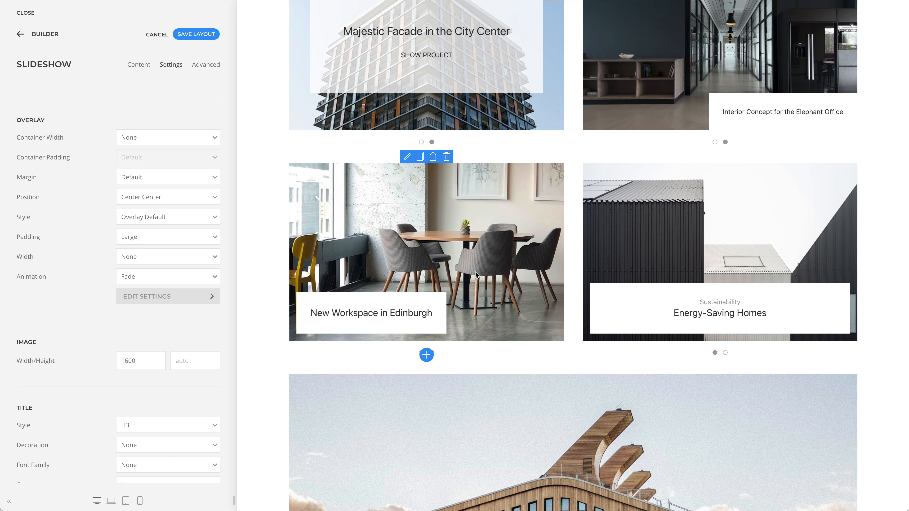
drag(770, 269, 629, 270)
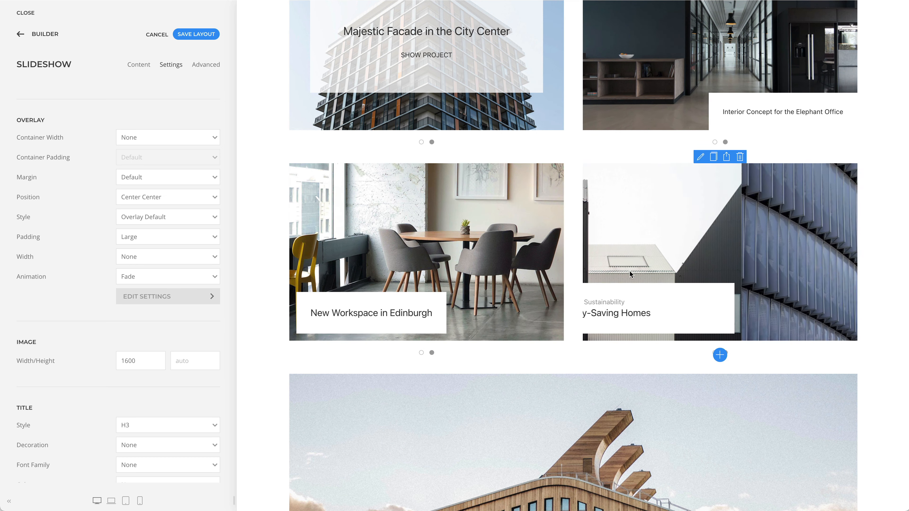
scroll(619, 272, down, 8)
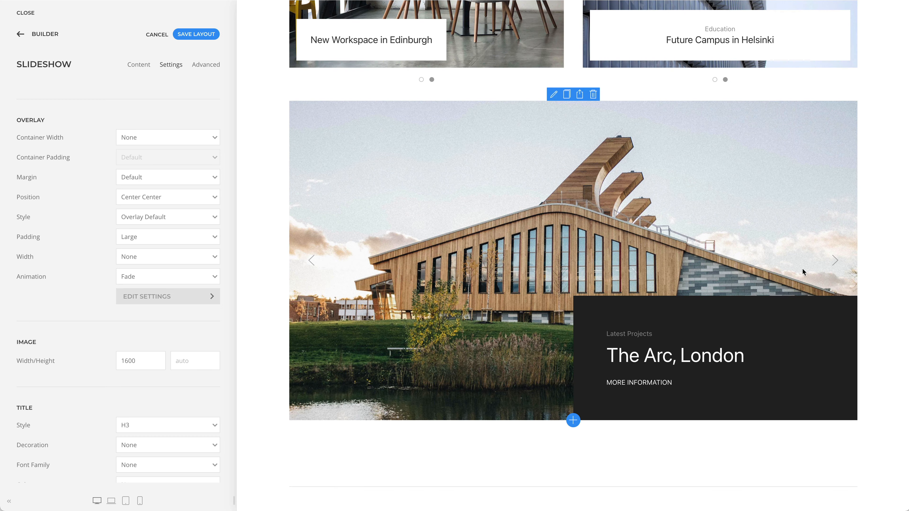
click(834, 266)
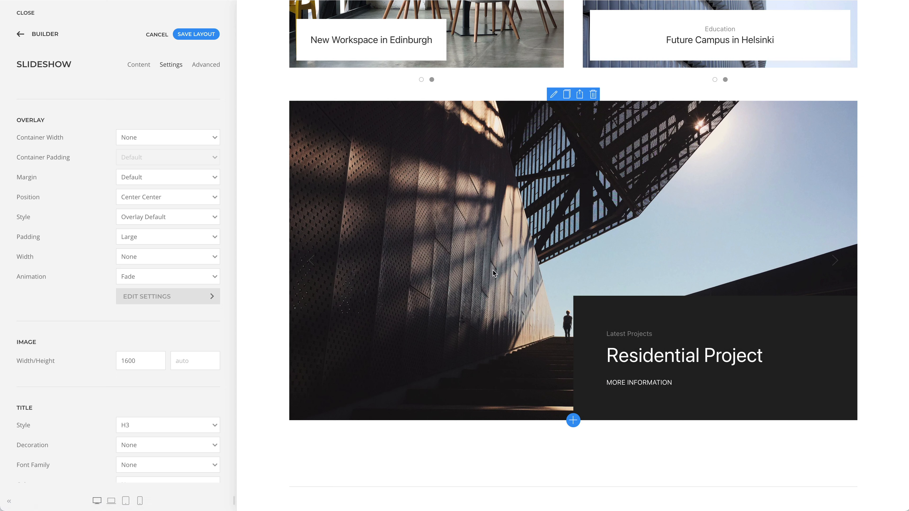
Step: Show the overlay settings of the full-width wildlife slideshow with the tiger slide near the start of the page
scroll(492, 270, up, 15)
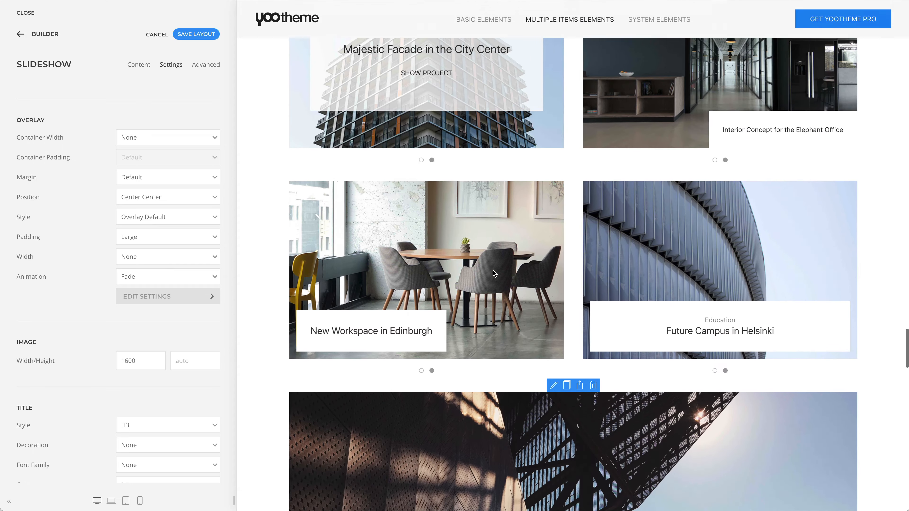
scroll(492, 271, up, 15)
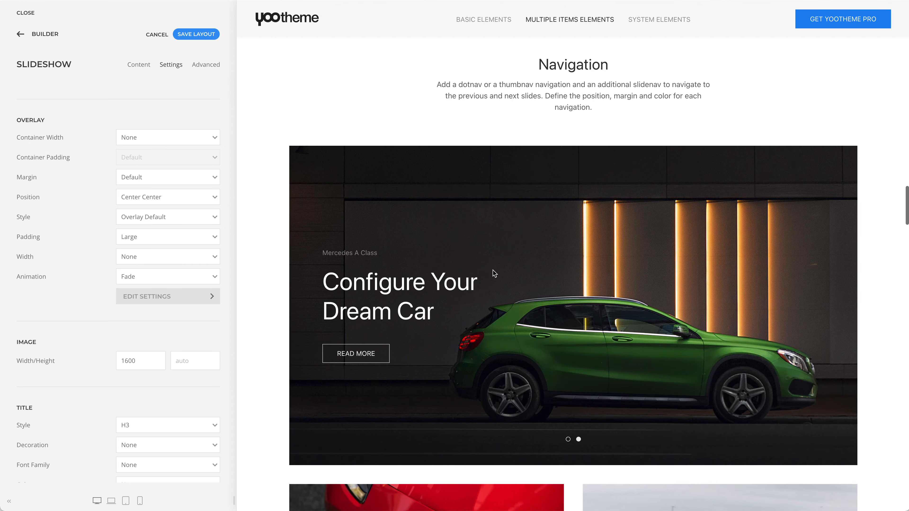
scroll(493, 271, up, 15)
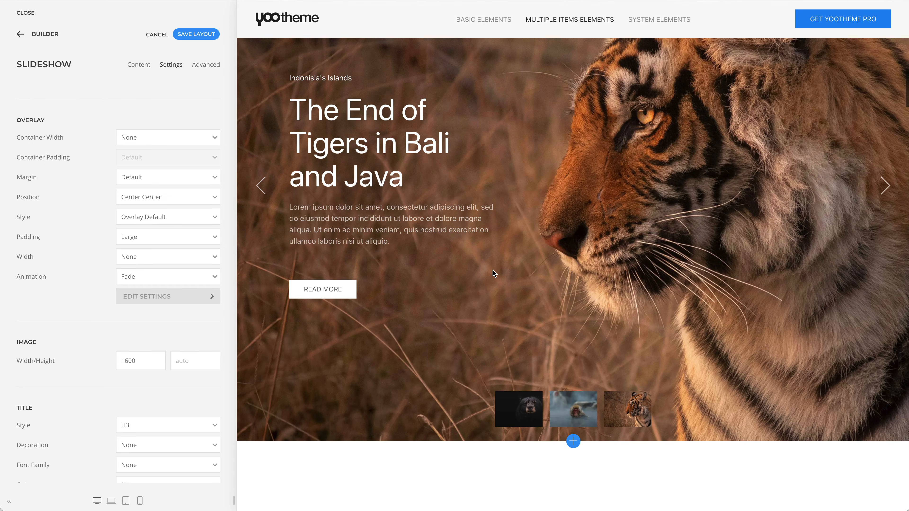
scroll(493, 271, up, 2)
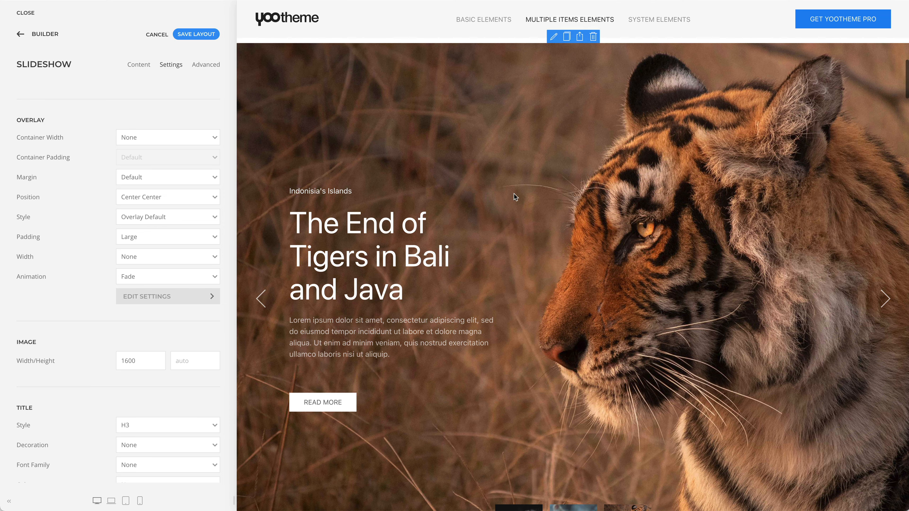
click(552, 38)
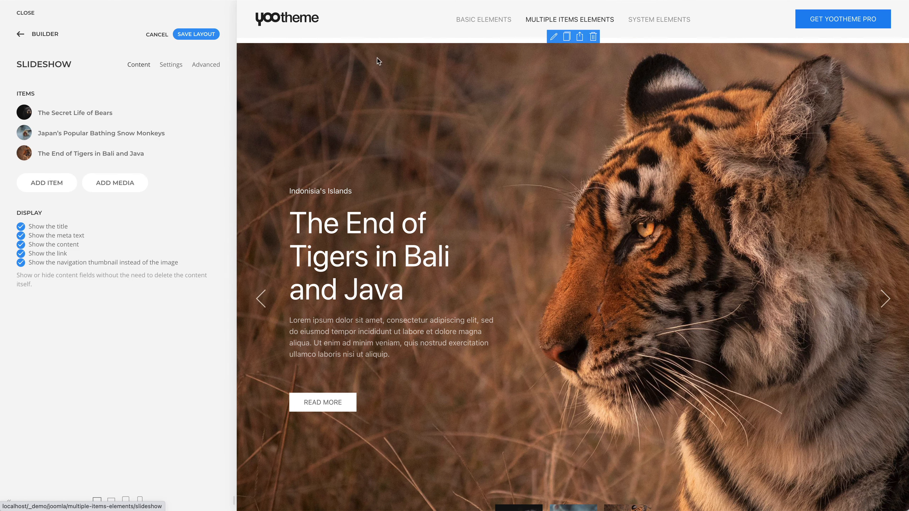
click(175, 65)
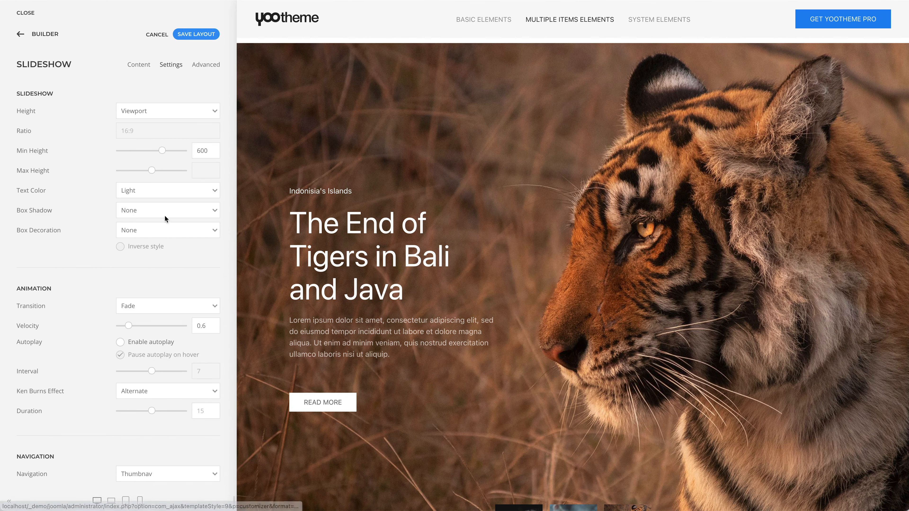
scroll(163, 232, down, 8)
scroll(163, 254, down, 10)
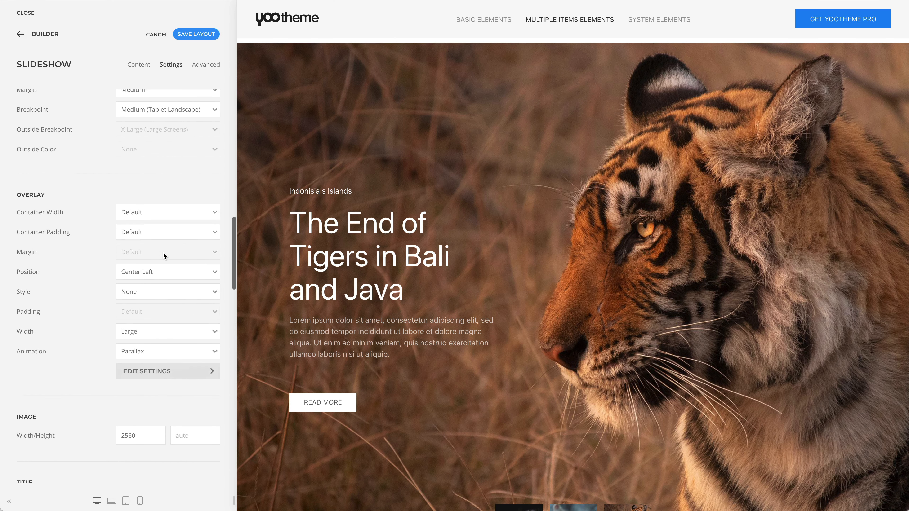
Step: View the overlay's container width and container padding options, keeping Default for both
click(187, 192)
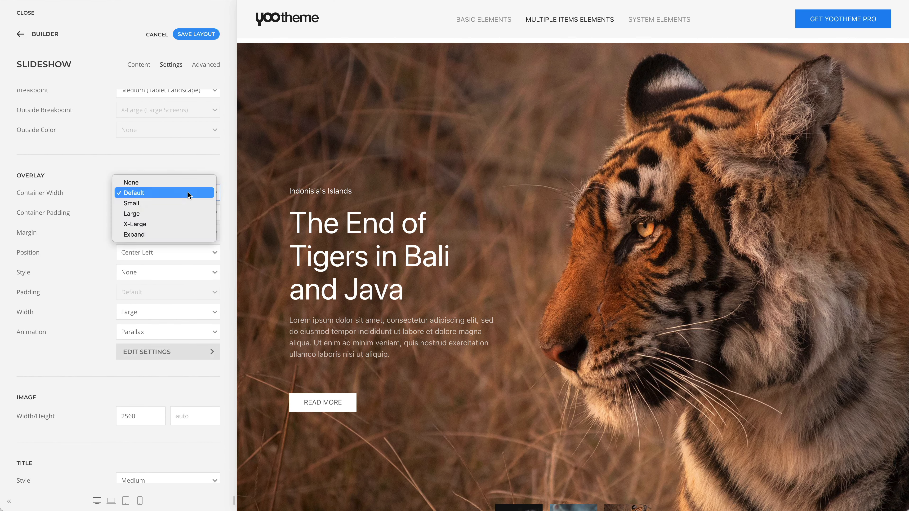
click(225, 193)
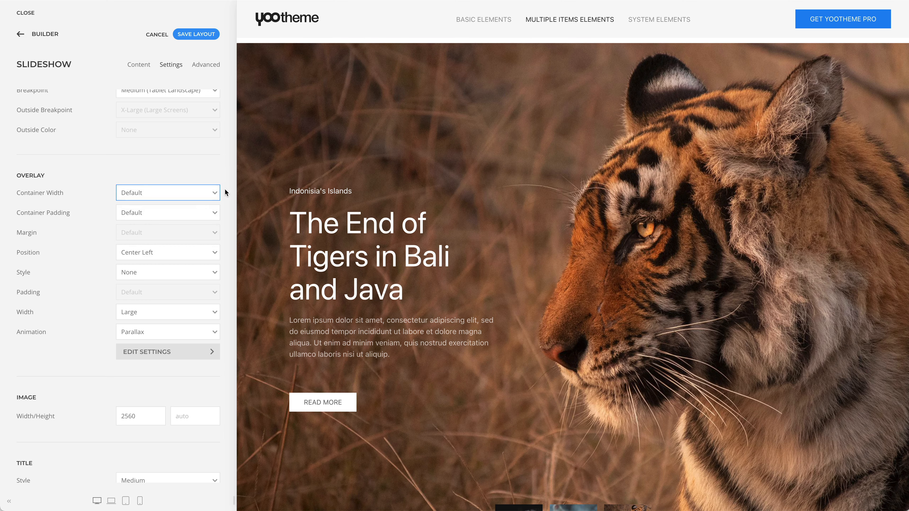
click(194, 215)
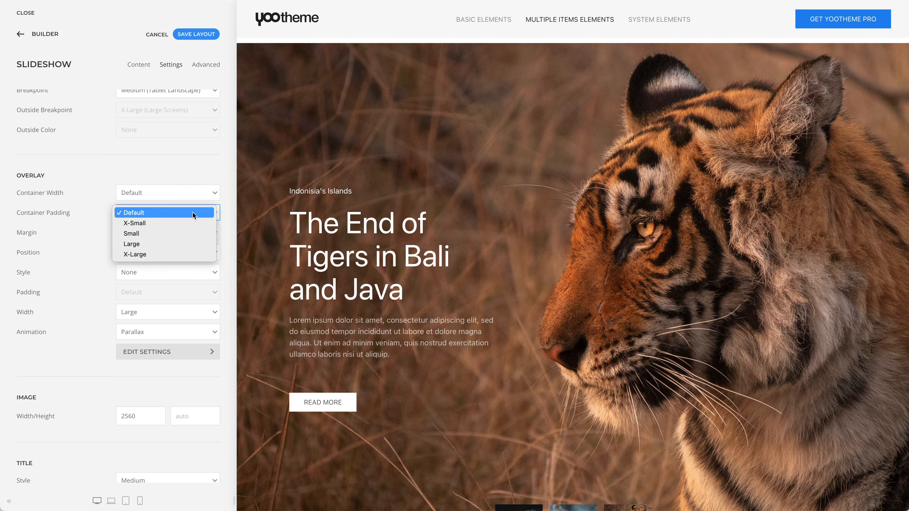
click(256, 210)
Step: Show the overlay settings of the Modern Hair Cuts and Stylings slideshow in the Parallax Animation section
scroll(256, 208, down, 7)
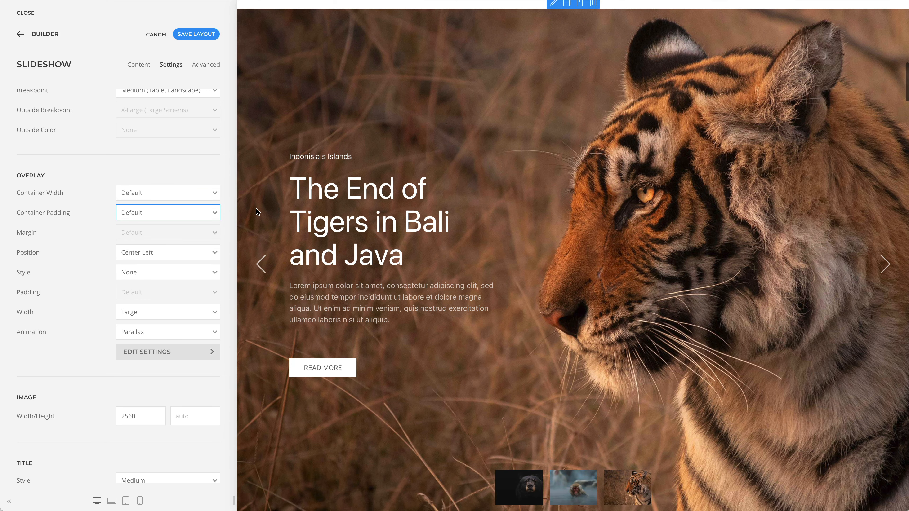
scroll(256, 208, down, 20)
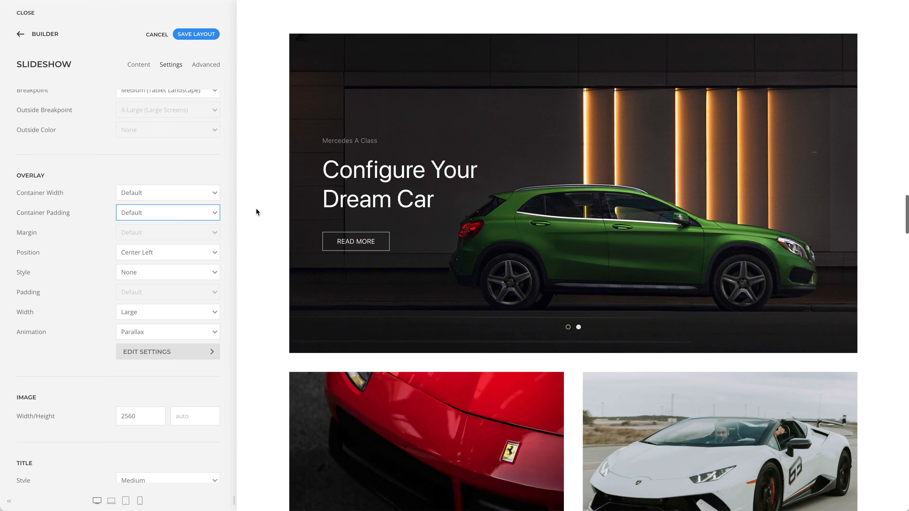
scroll(256, 210, down, 20)
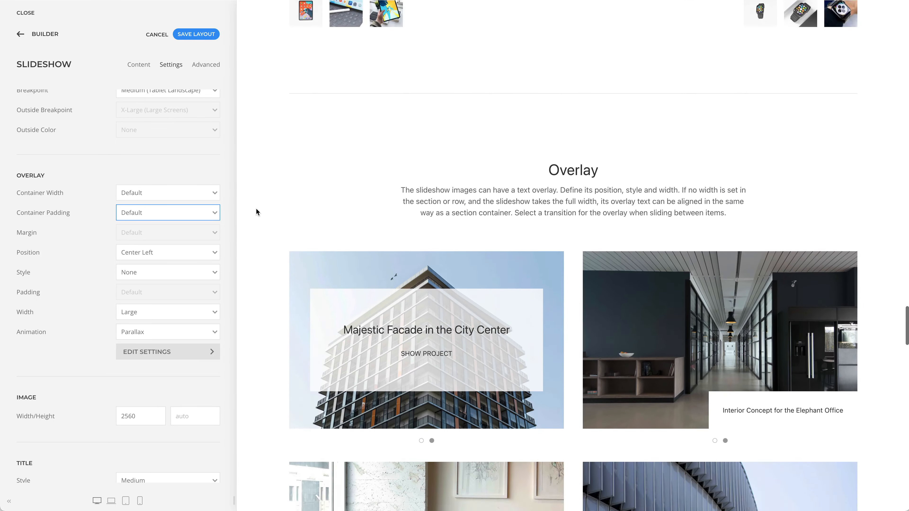
scroll(256, 209, down, 15)
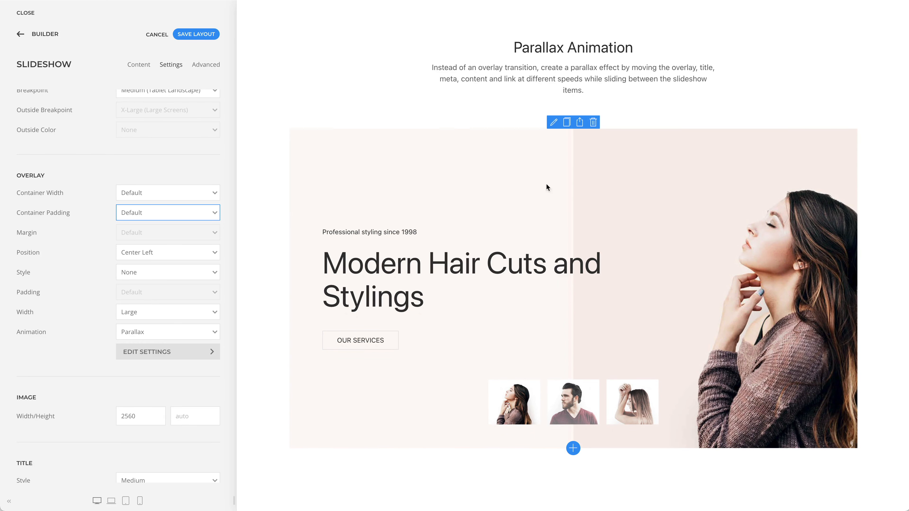
click(551, 124)
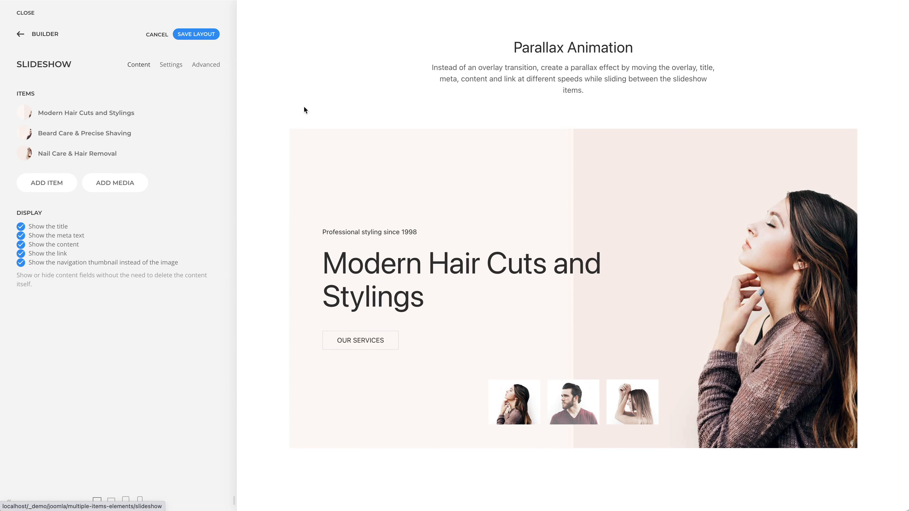
click(171, 65)
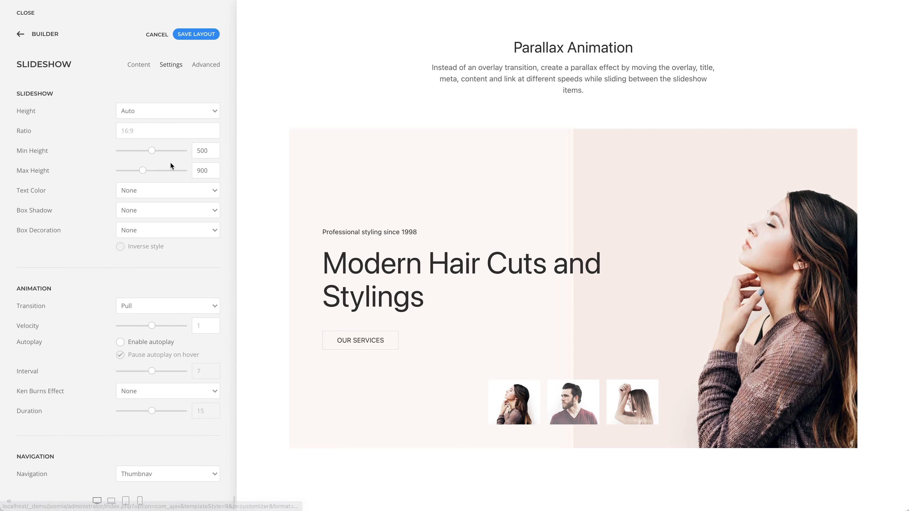
scroll(171, 163, down, 5)
scroll(170, 164, down, 12)
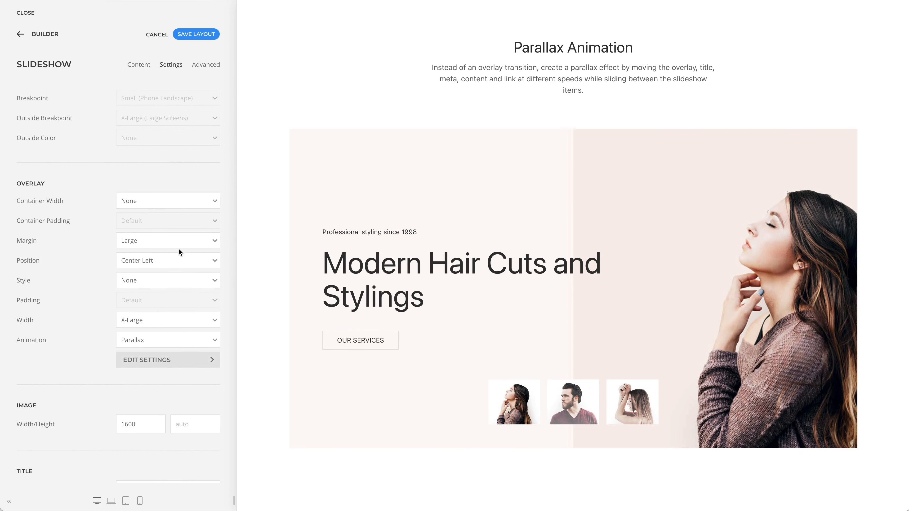
Step: View the overlay's animation options, keeping Parallax, and examine the overlay parallax settings
click(192, 340)
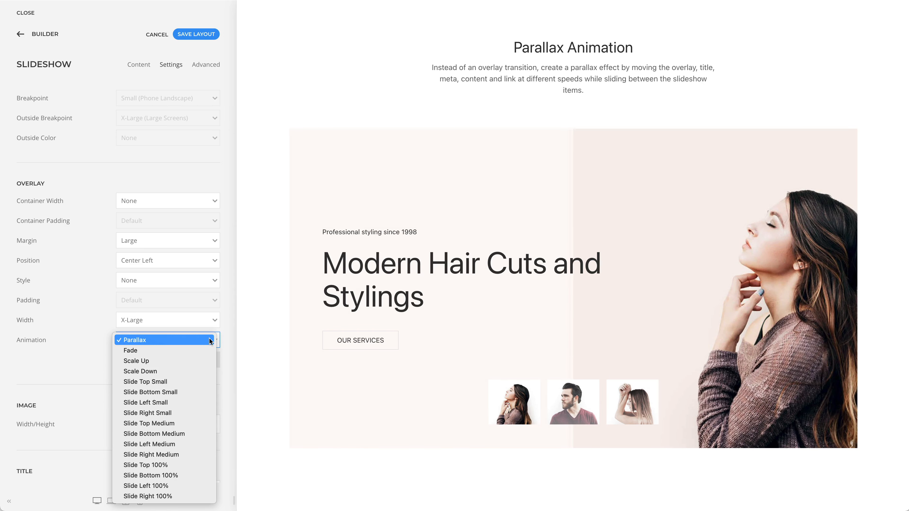
click(225, 341)
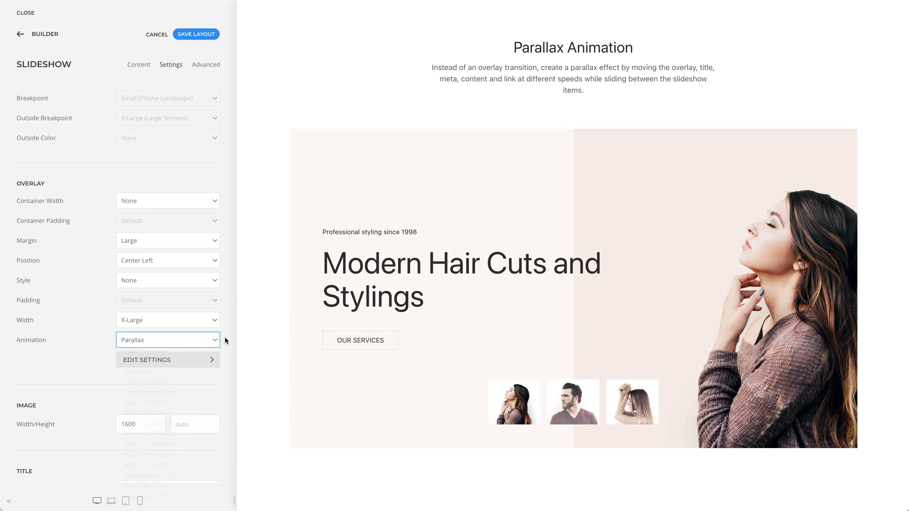
click(196, 359)
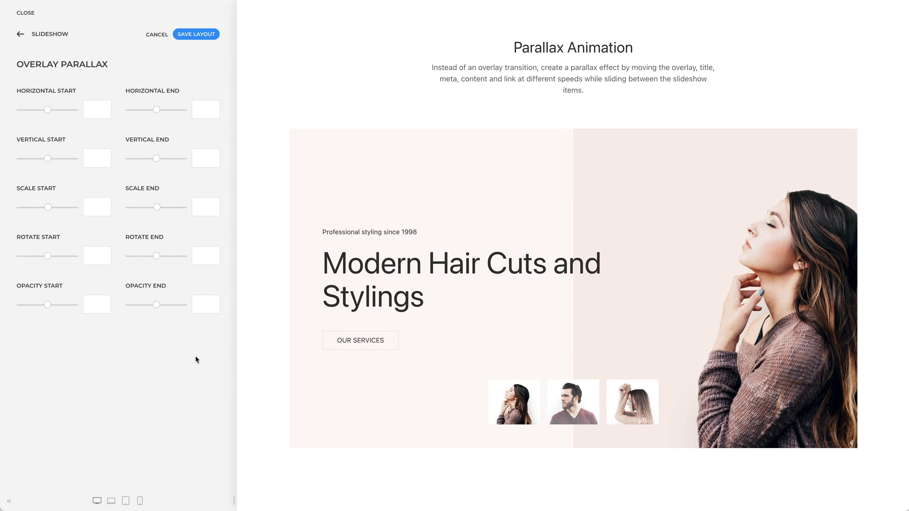
click(43, 34)
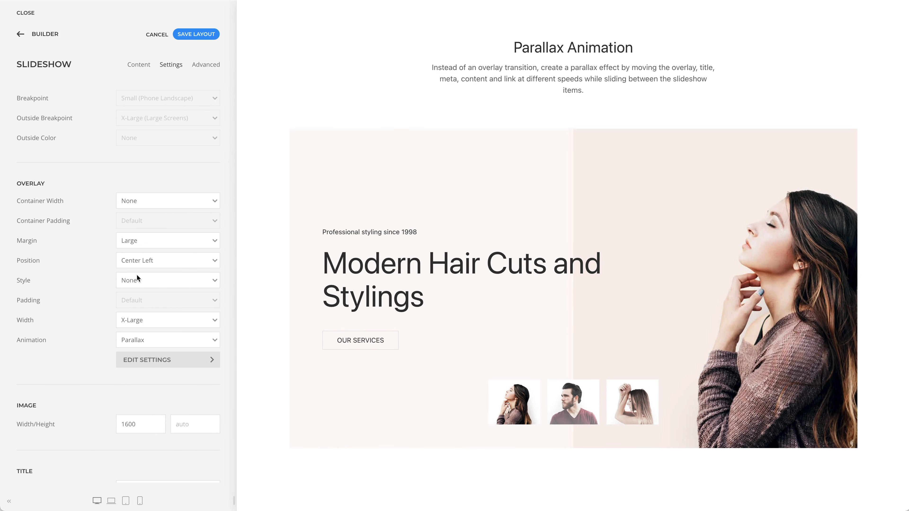
Step: Open the parallax settings of the slideshow's title and examine its start and end values
scroll(137, 277, down, 8)
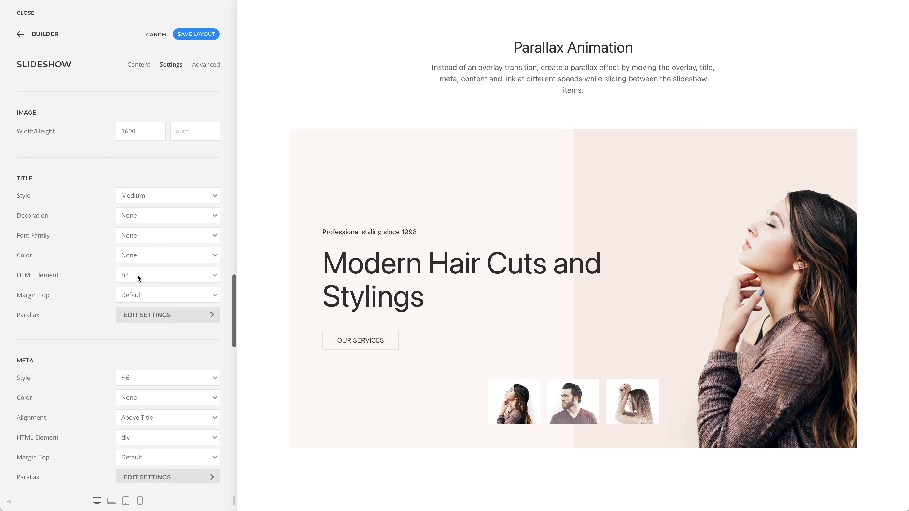
click(183, 315)
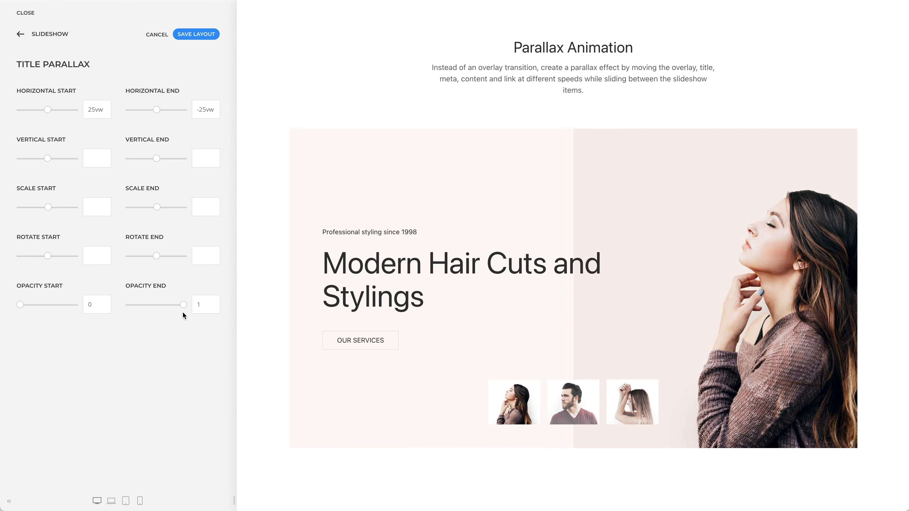
Step: Open the parallax settings of the slideshow's meta text and examine its start and end values
click(56, 36)
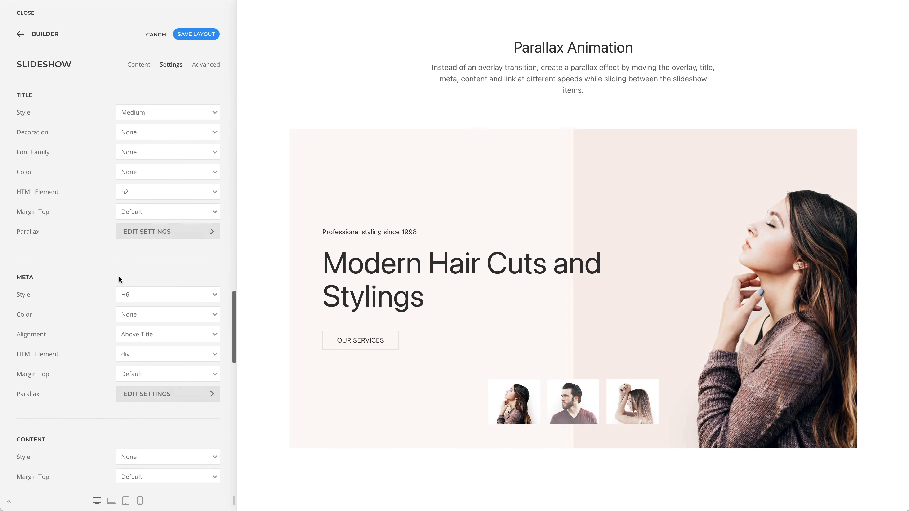
scroll(119, 280, down, 3)
click(119, 280)
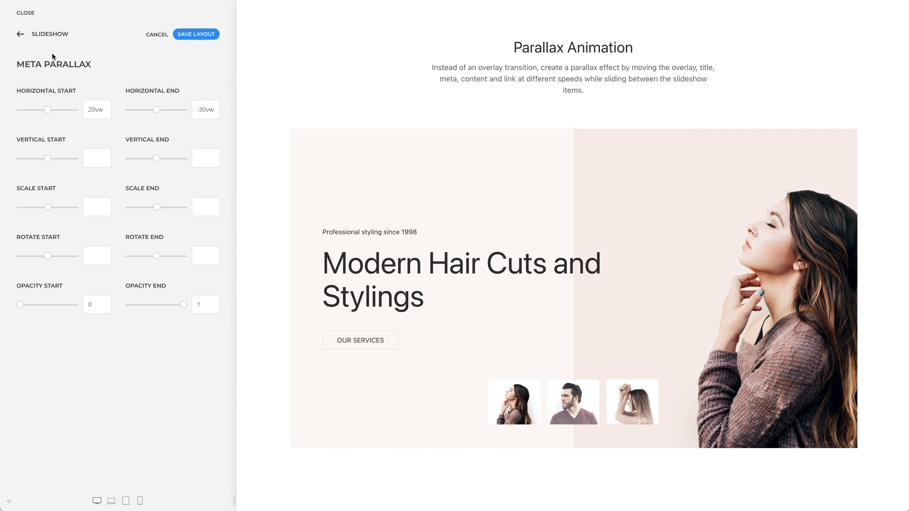
Step: Open the parallax settings of the slideshow's link and preview the effect by switching to the second and third slides
click(50, 34)
scroll(150, 257, down, 3)
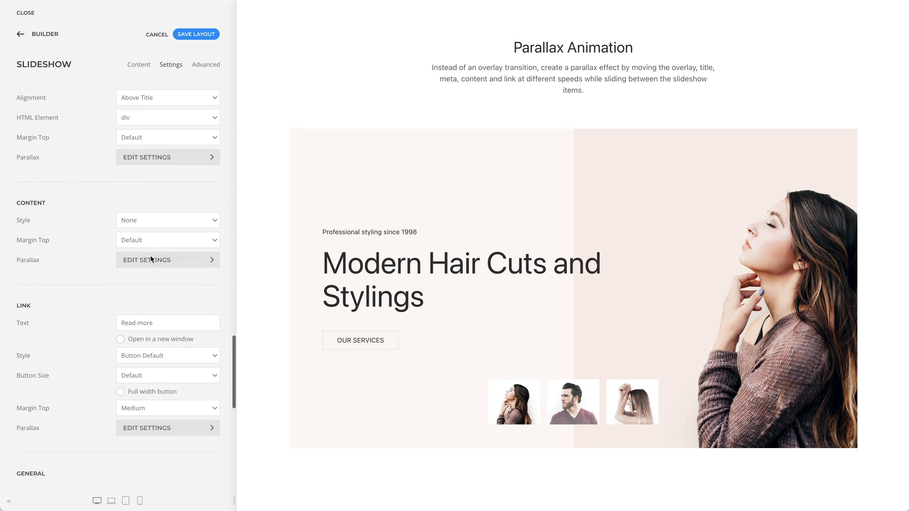
scroll(151, 259, down, 2)
click(185, 371)
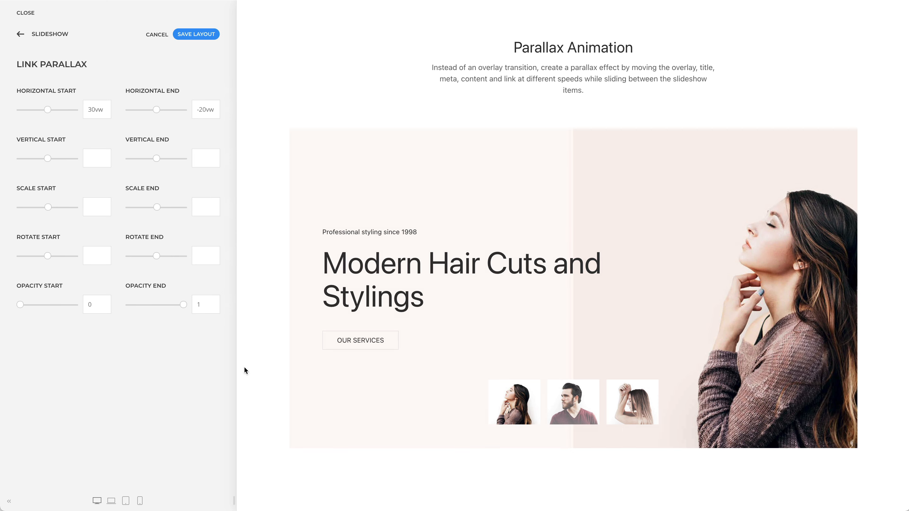
click(568, 410)
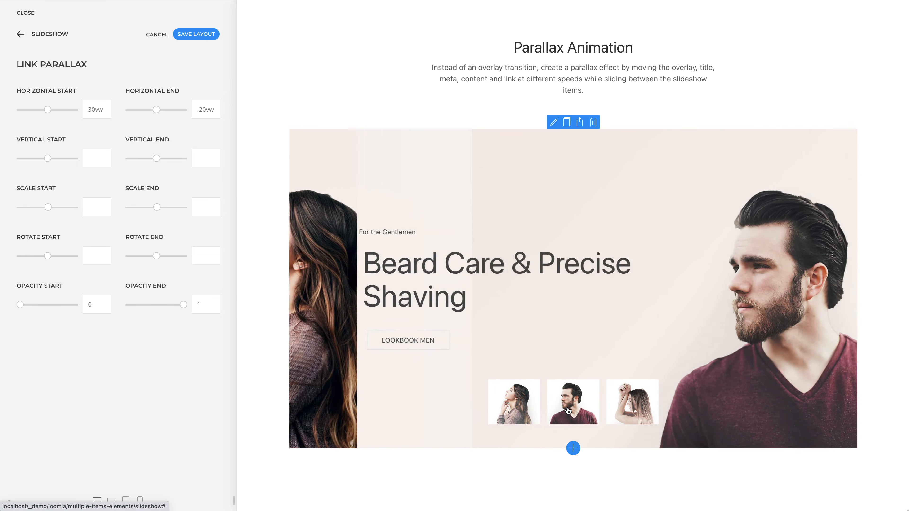
click(621, 412)
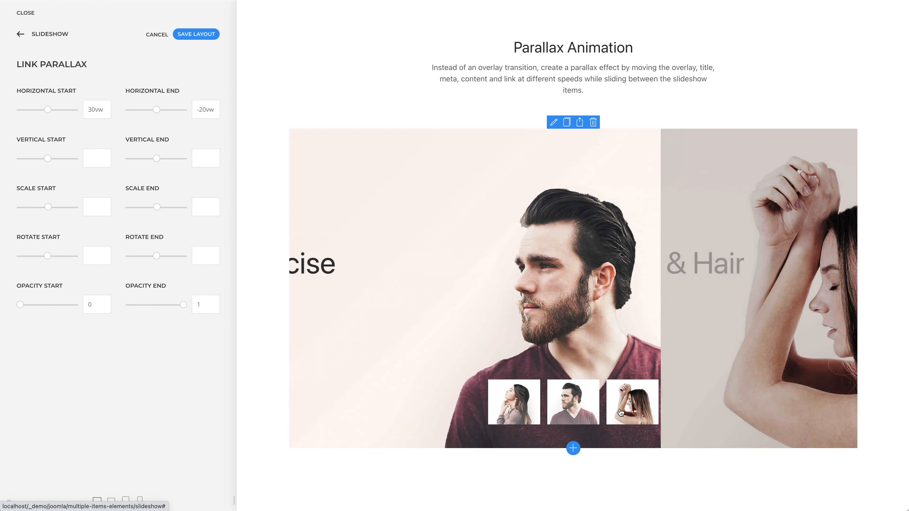
Step: Show the More Settings section and its full-width interior slideshow in the page preview
scroll(621, 413, down, 10)
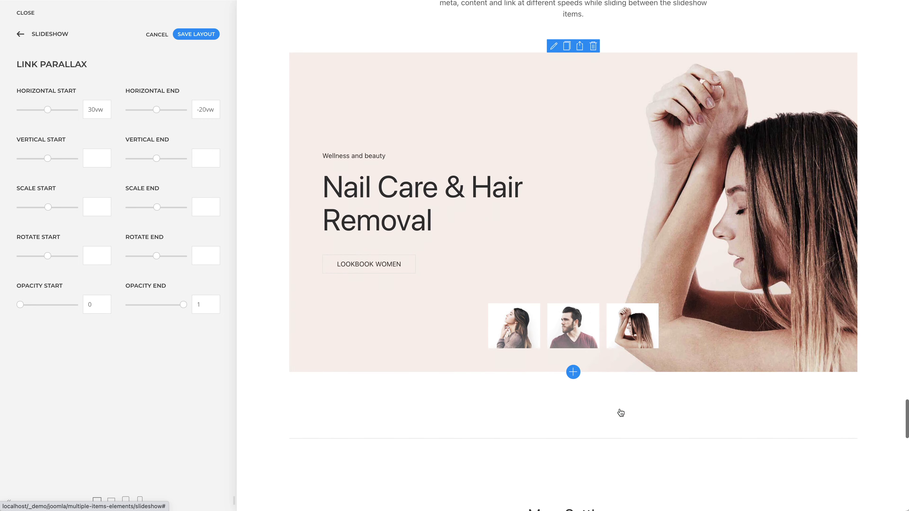
scroll(620, 409, down, 4)
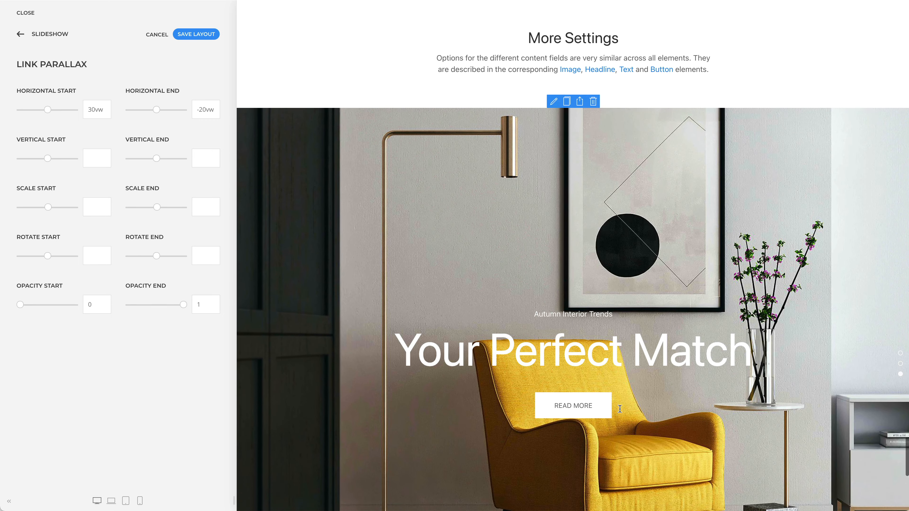
scroll(619, 409, down, 1)
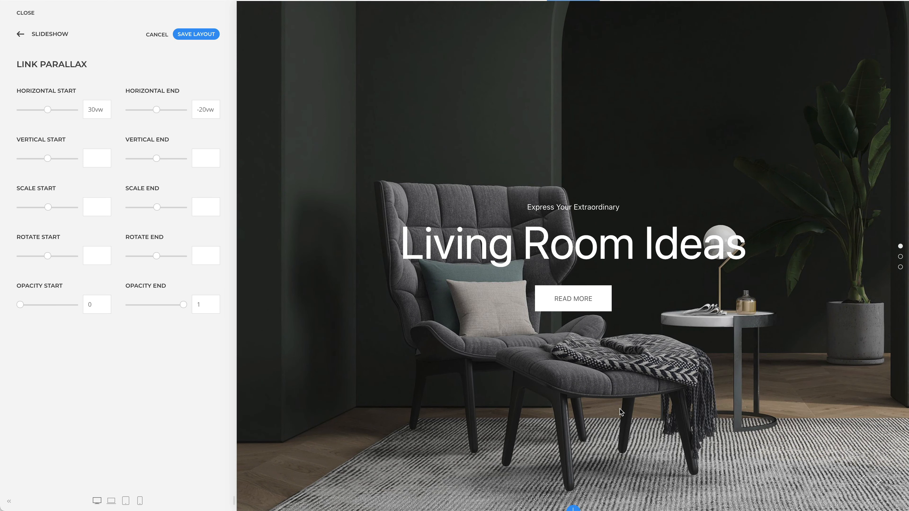
Step: Return from the link parallax to the slideshow settings and review the Title, Meta and Content field options
click(59, 36)
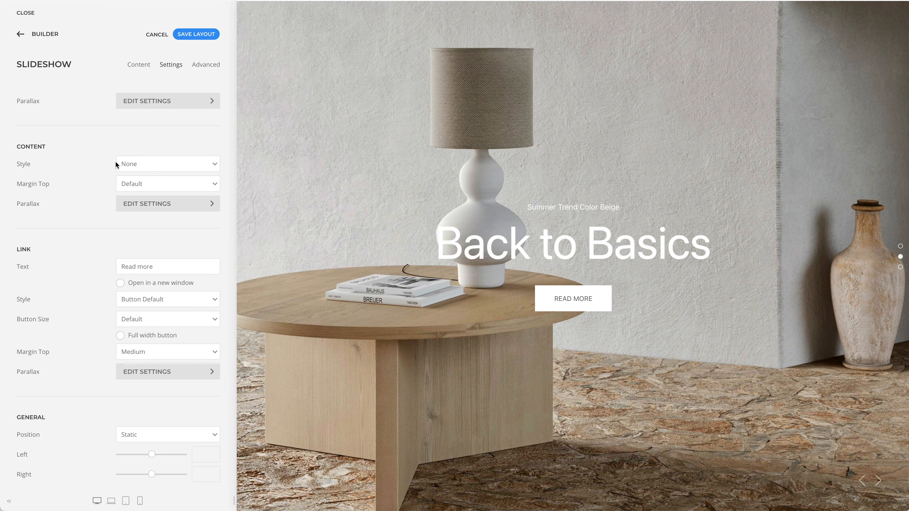
scroll(116, 163, up, 8)
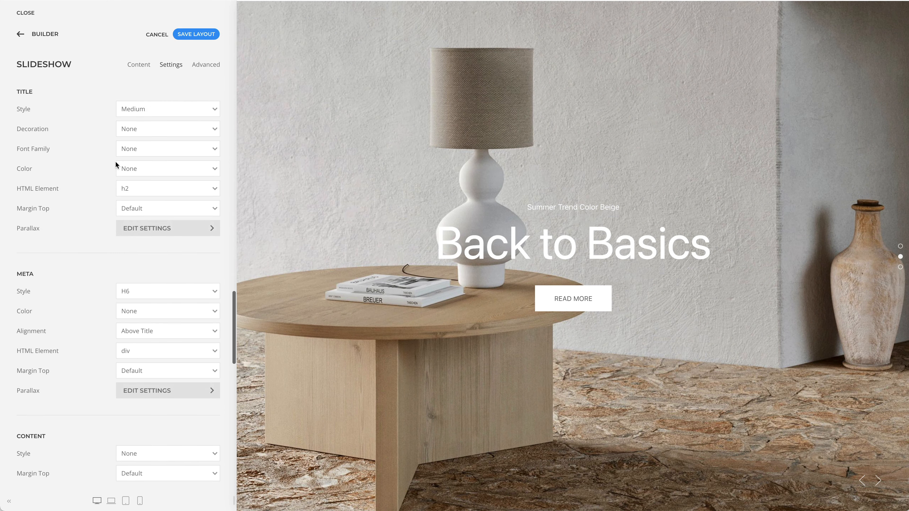
scroll(115, 163, up, 3)
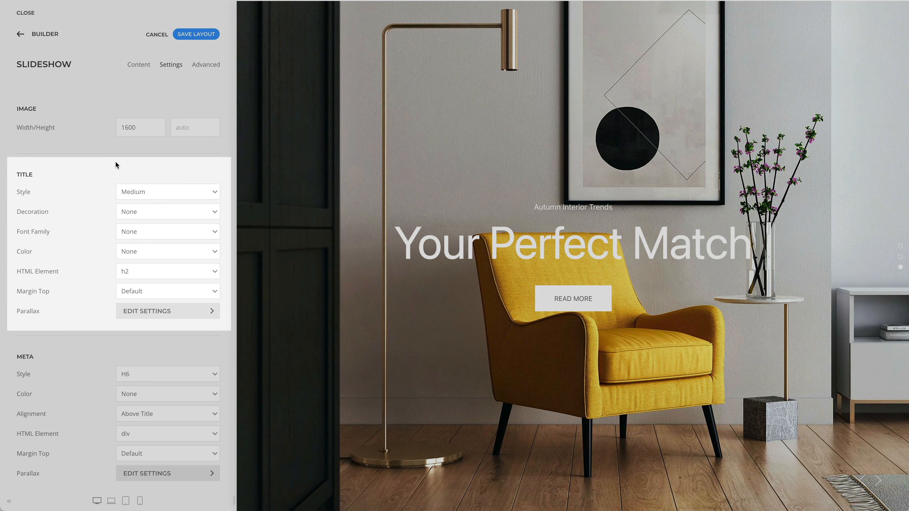
scroll(115, 161, down, 10)
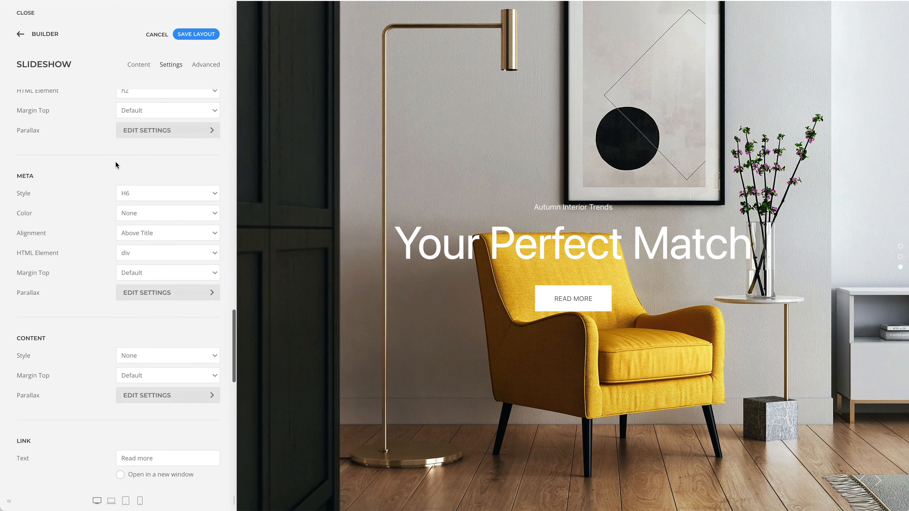